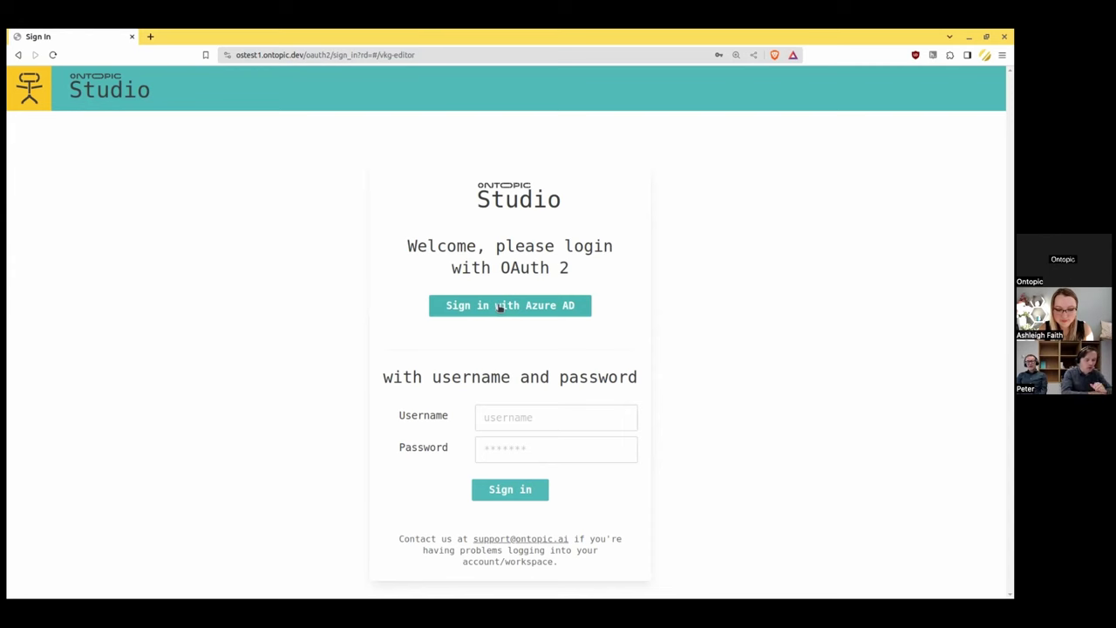
- Sign in with Azure AD and browse the sf-tpch1 Getting Started dashboard
left_click(499, 306)
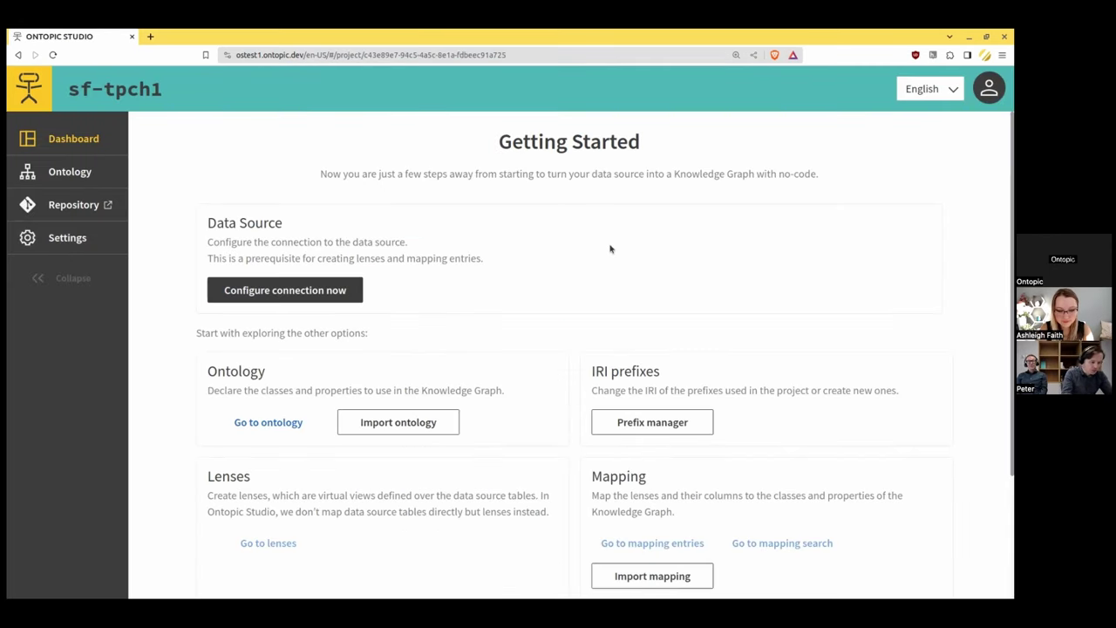
scroll(611, 249, "down", 3)
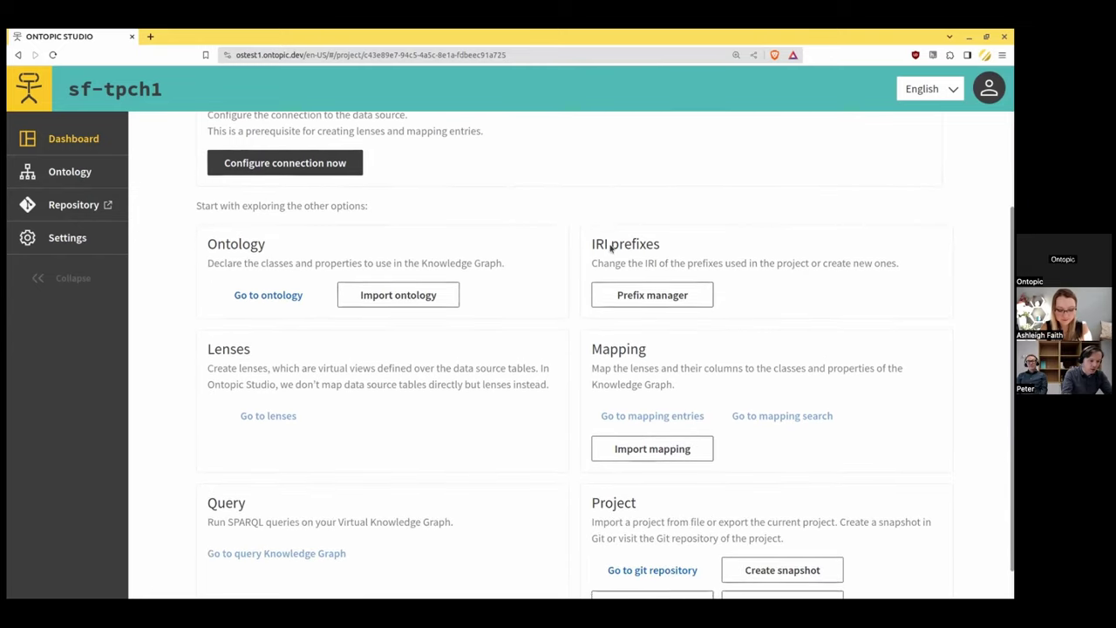
scroll(610, 249, "up", 2)
scroll(611, 250, "down", 3)
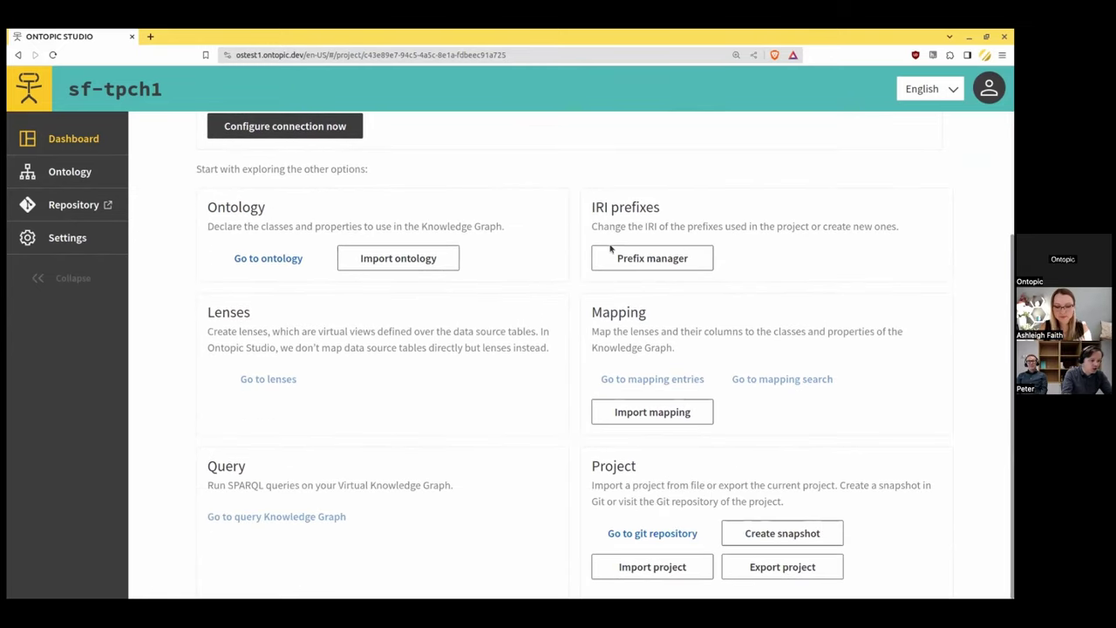
scroll(496, 358, "up", 4)
scroll(496, 357, "down", 3)
scroll(496, 357, "up", 3)
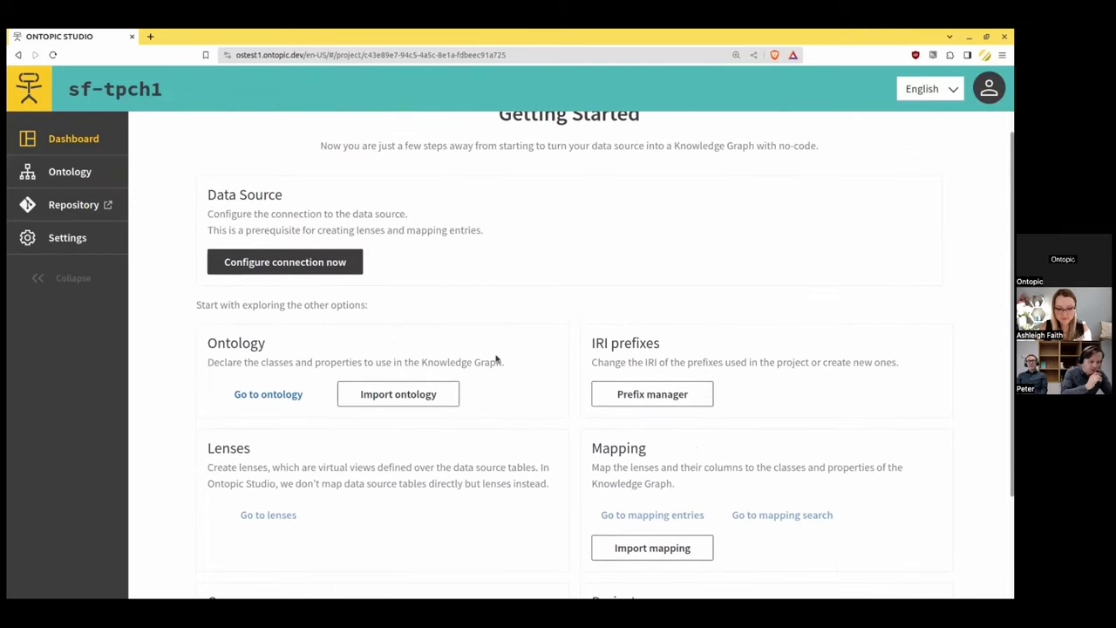
- In the project's data source settings, choose Snowflake as the database type
left_click(101, 241)
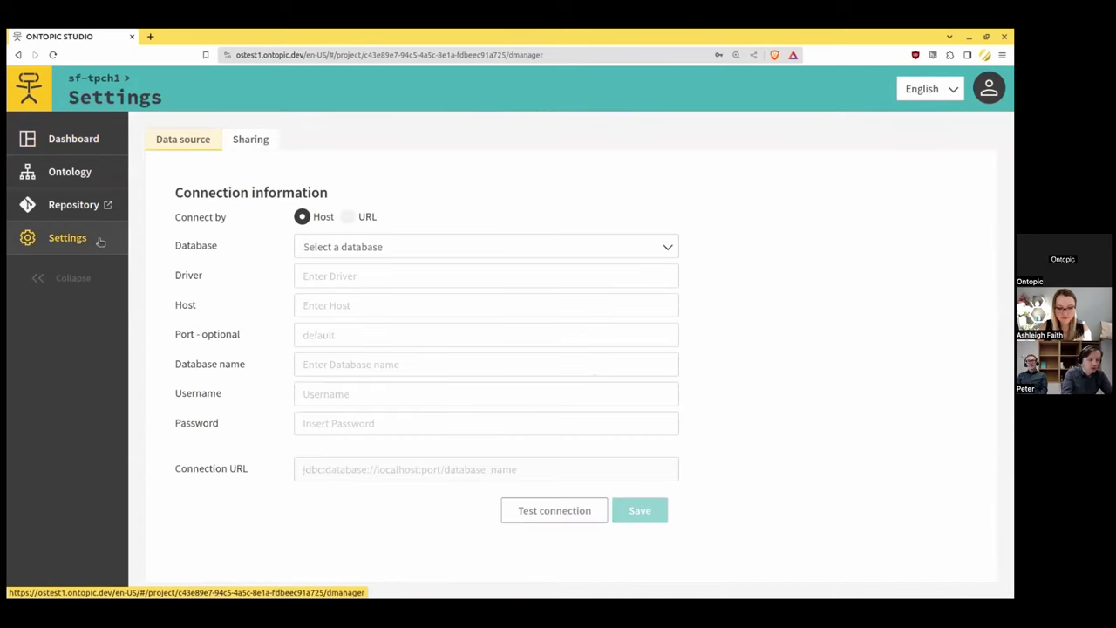
left_click(427, 255)
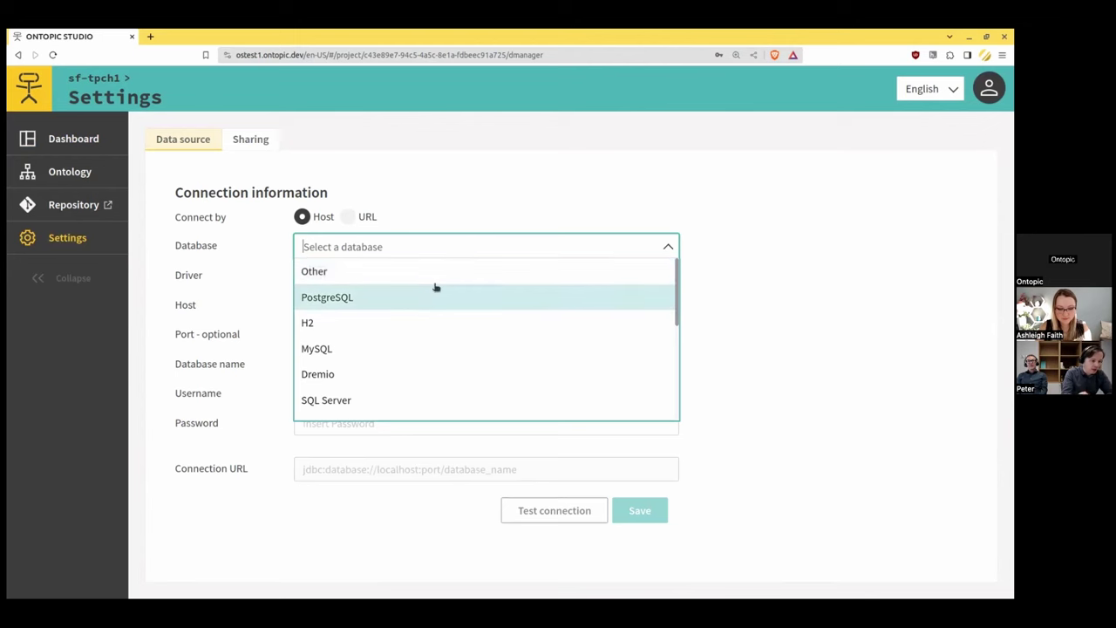
scroll(436, 286, "down", 5)
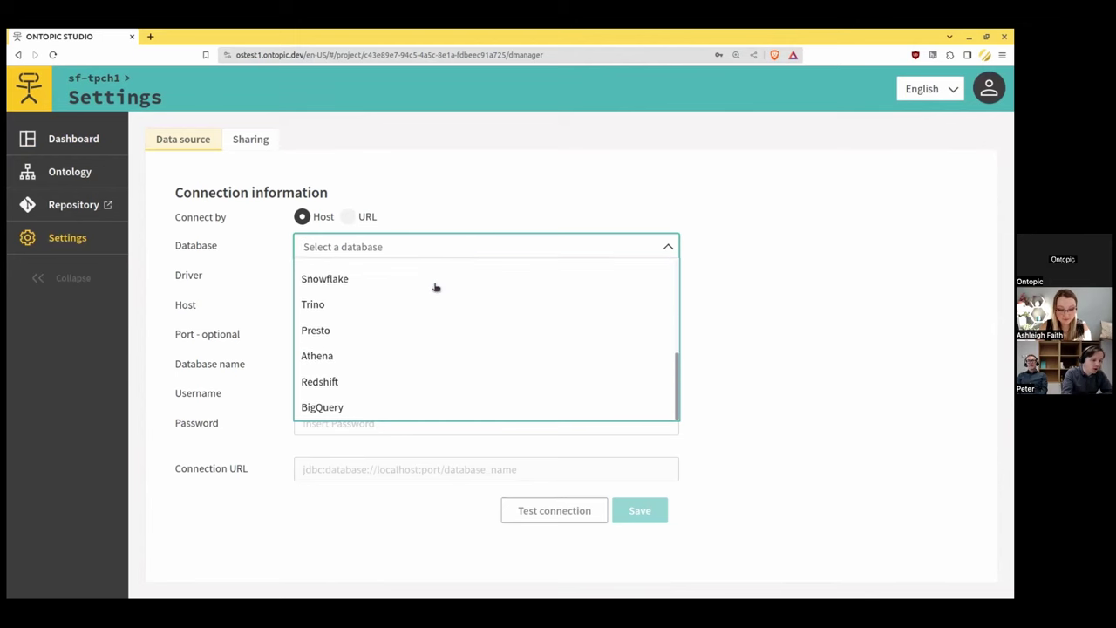
scroll(434, 378, "up", 3)
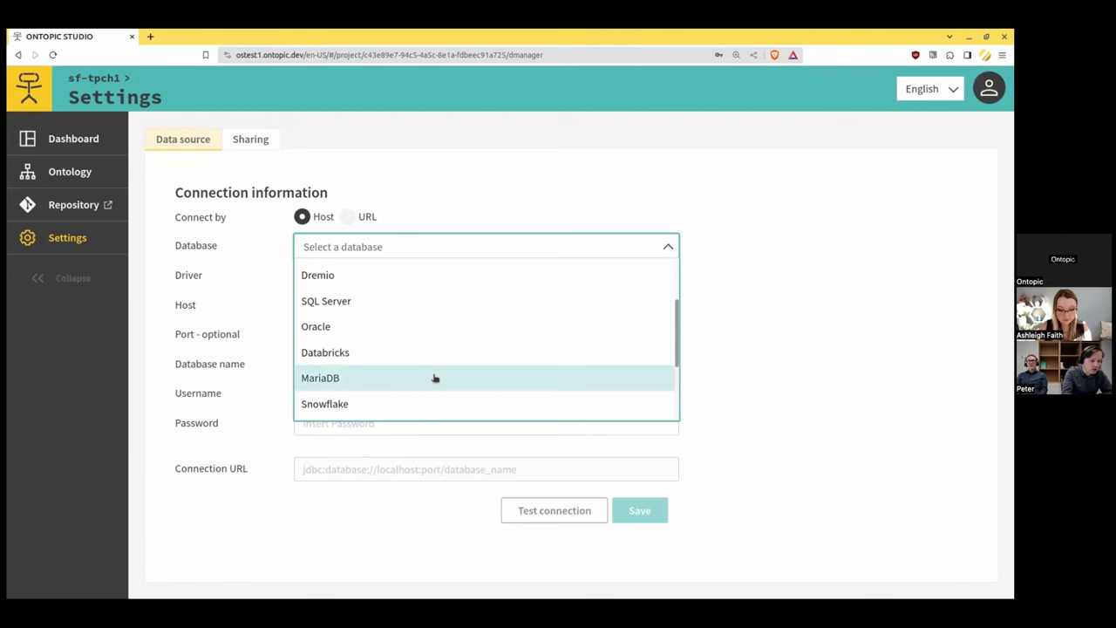
scroll(433, 378, "up", 2)
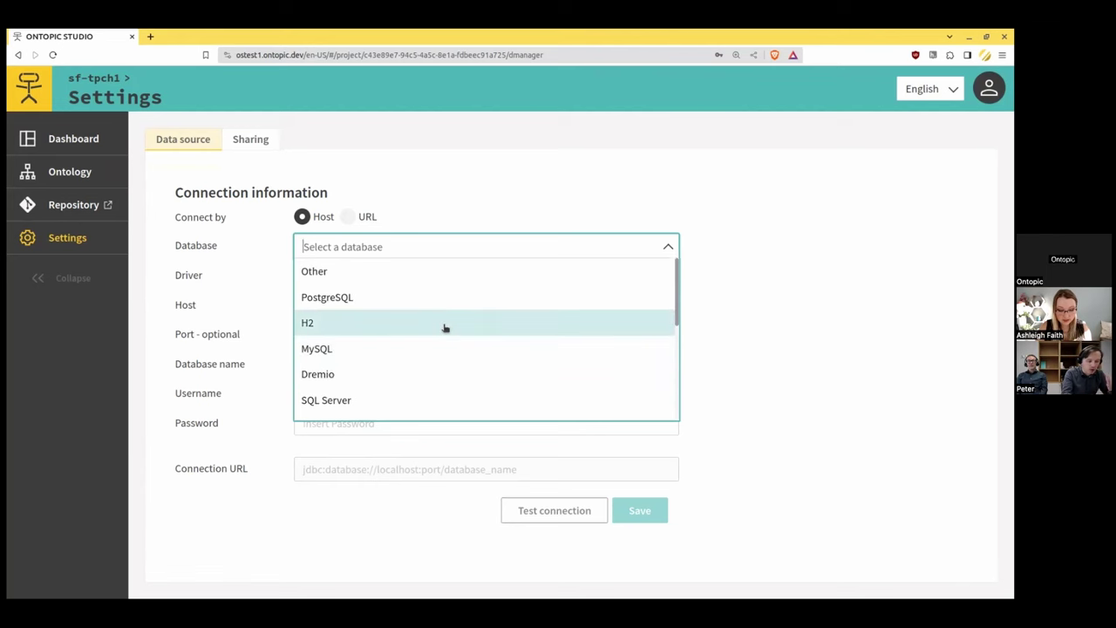
scroll(445, 328, "down", 3)
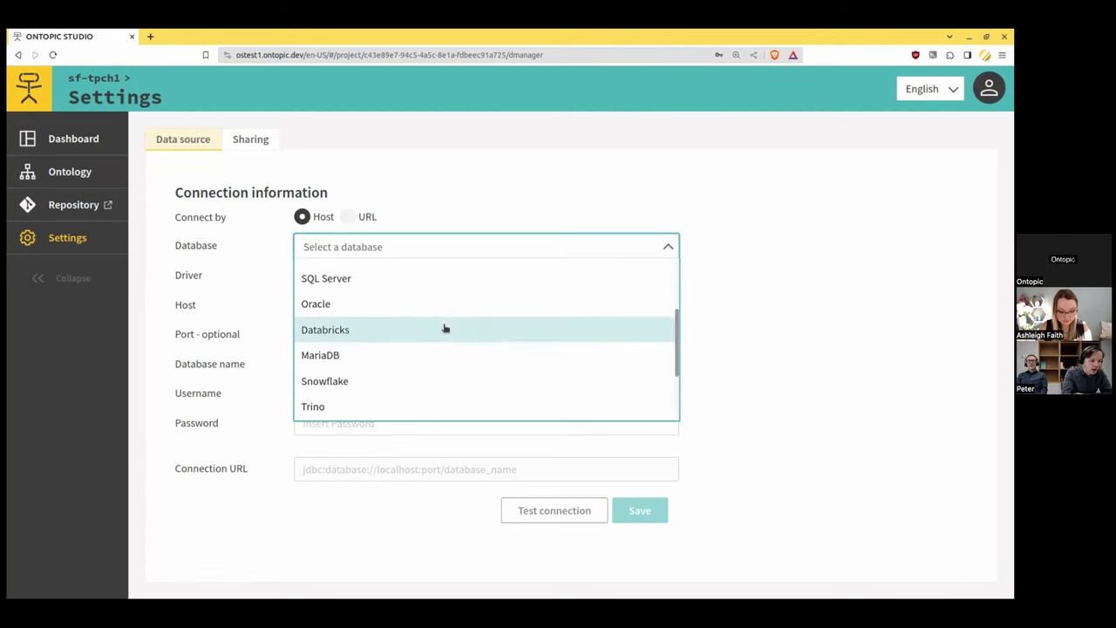
scroll(445, 328, "down", 2)
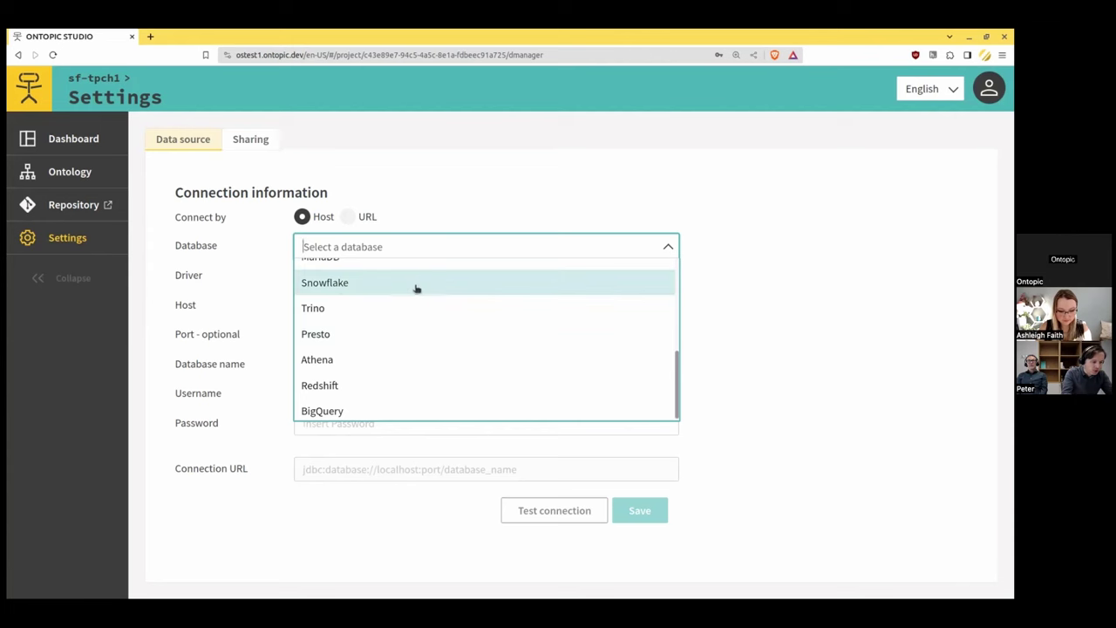
left_click(414, 285)
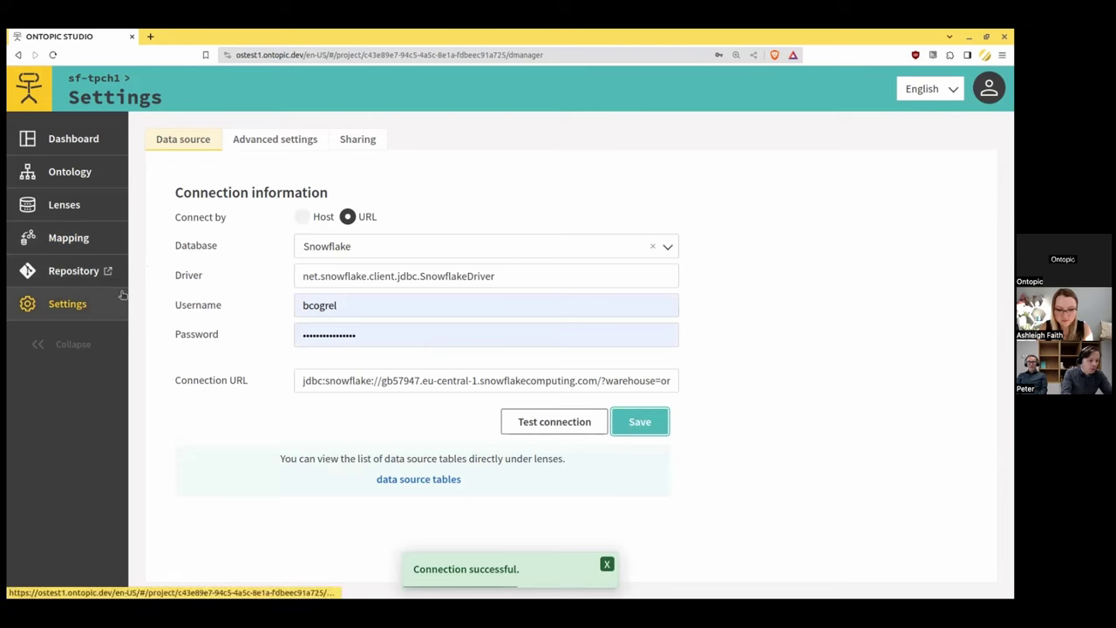
- Go to the Lenses page and look over the listed source tables
left_click(54, 202)
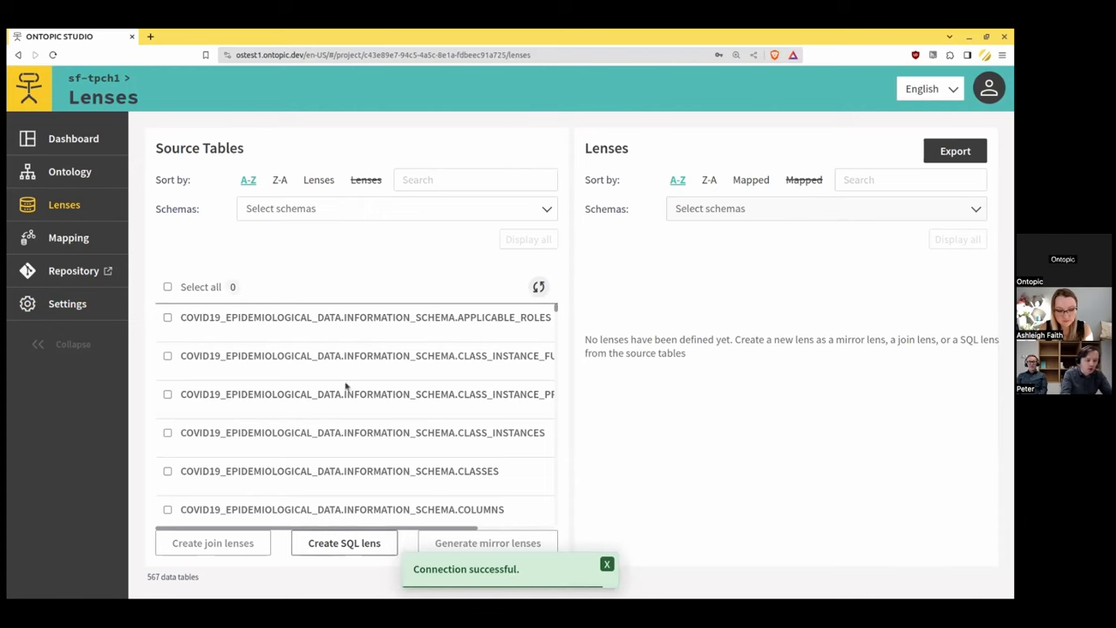
scroll(346, 387, "down", 15)
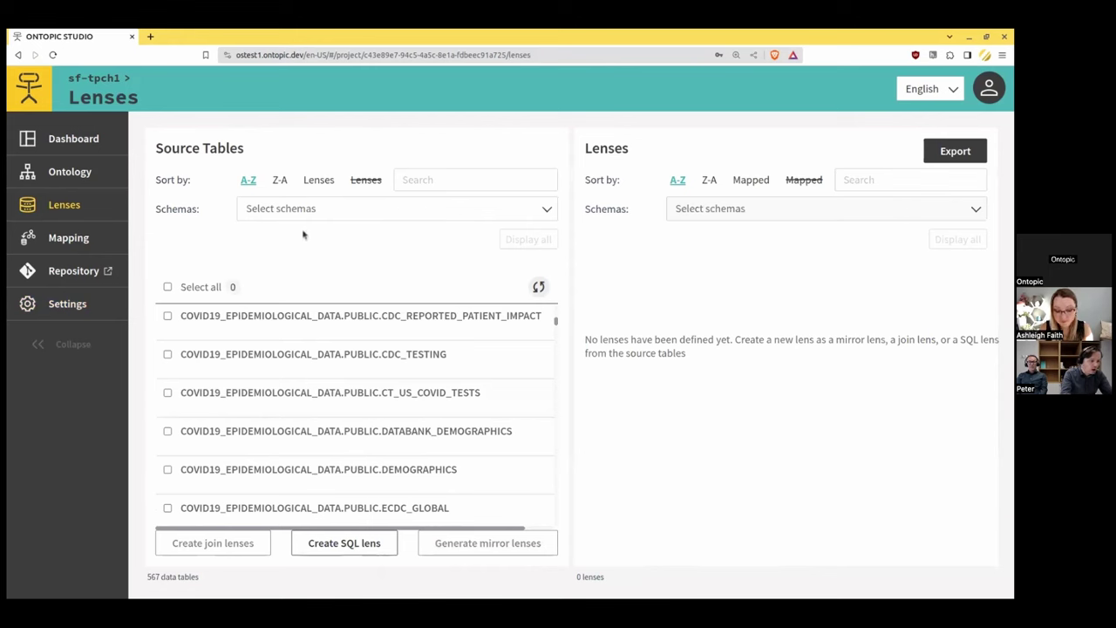
scroll(325, 460, "up", 5)
scroll(324, 461, "up", 1)
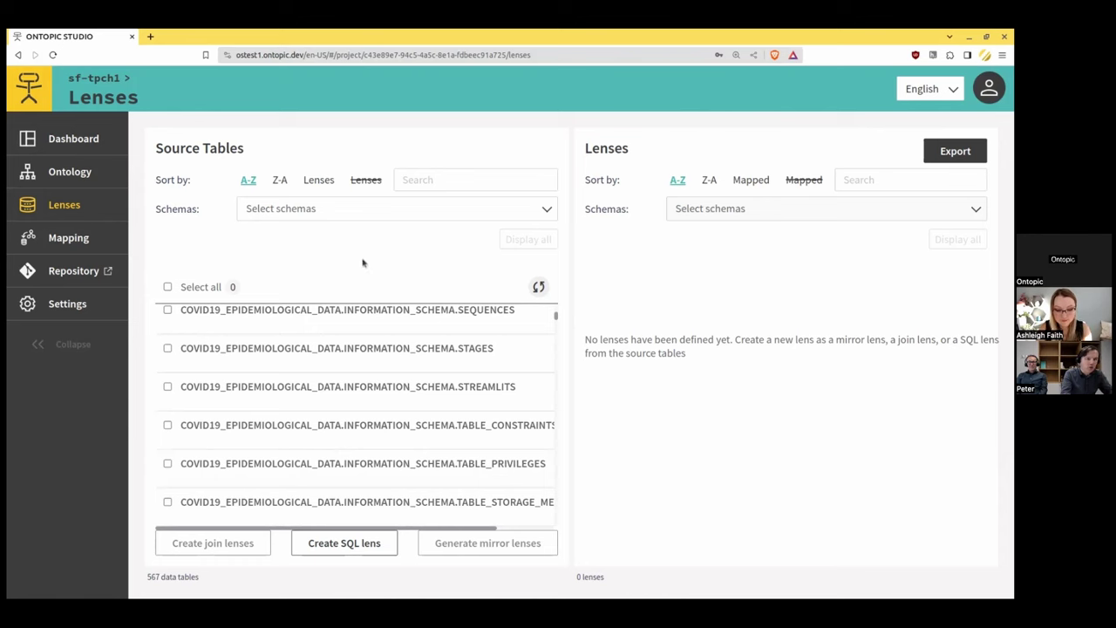
- Filter the source tables to the SNOWFLAKE_SAMPLE_DATA.TPCH_SF1 schema
left_click(319, 206)
scroll(331, 298, "down", 2)
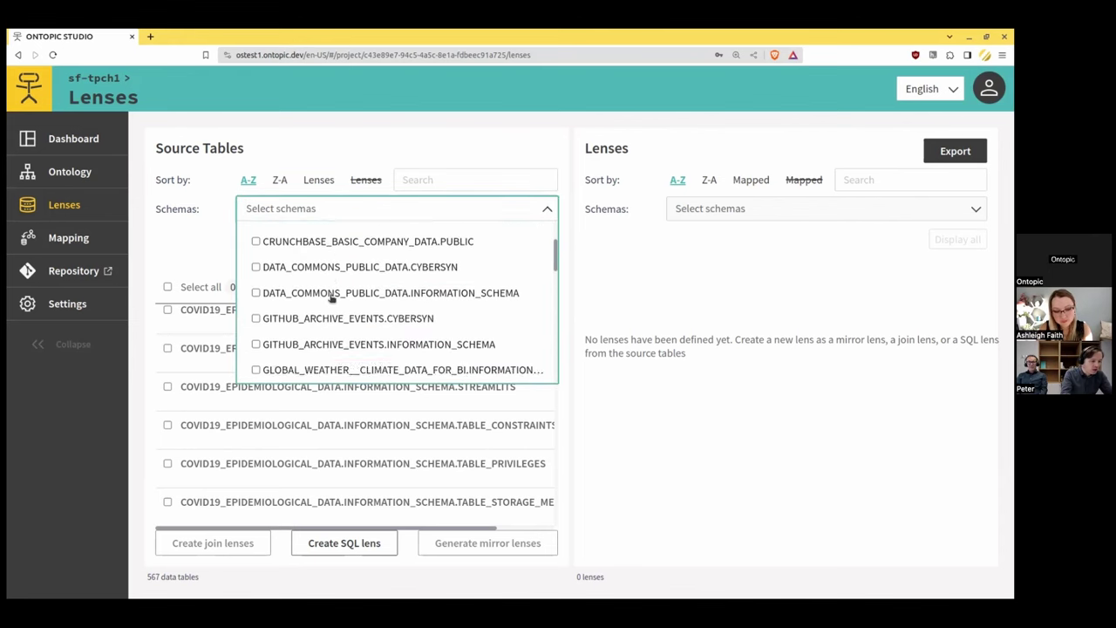
scroll(332, 298, "down", 8)
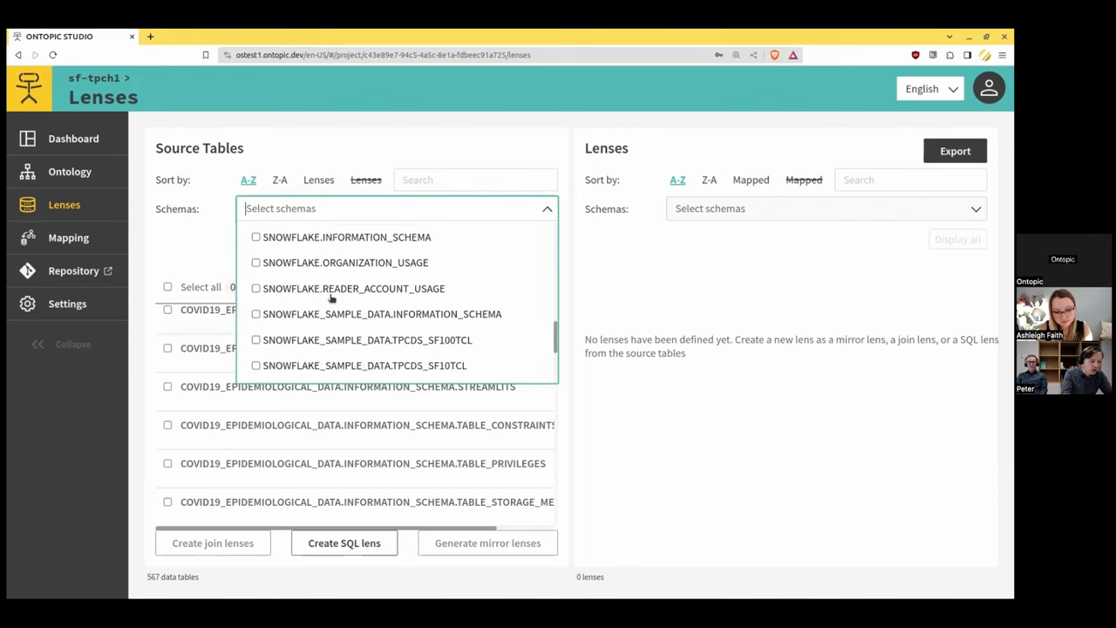
scroll(331, 299, "down", 3)
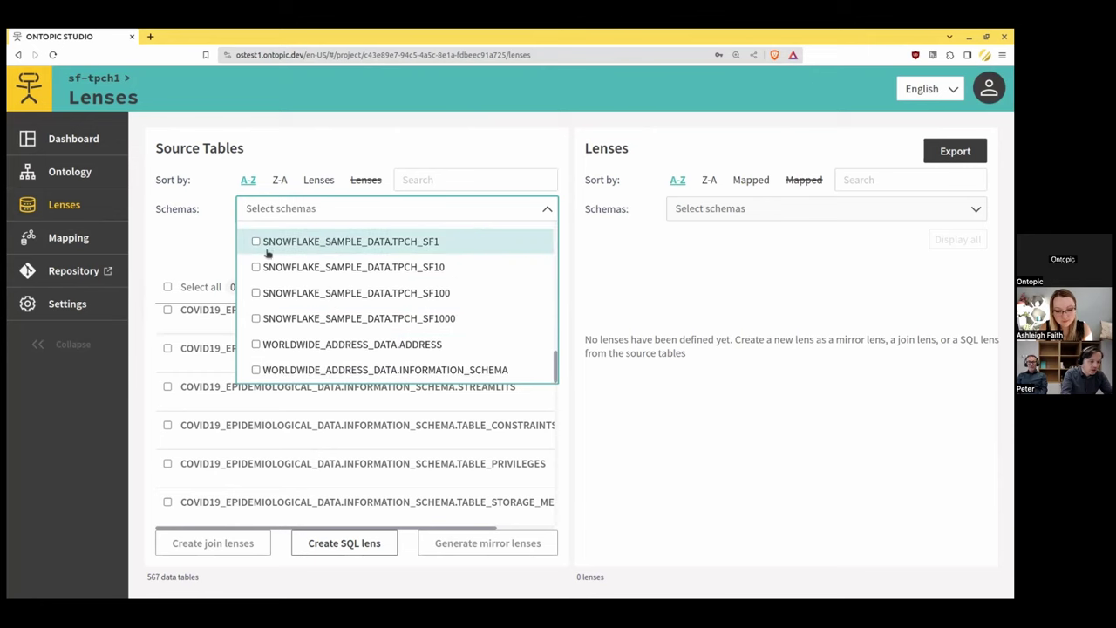
left_click(255, 242)
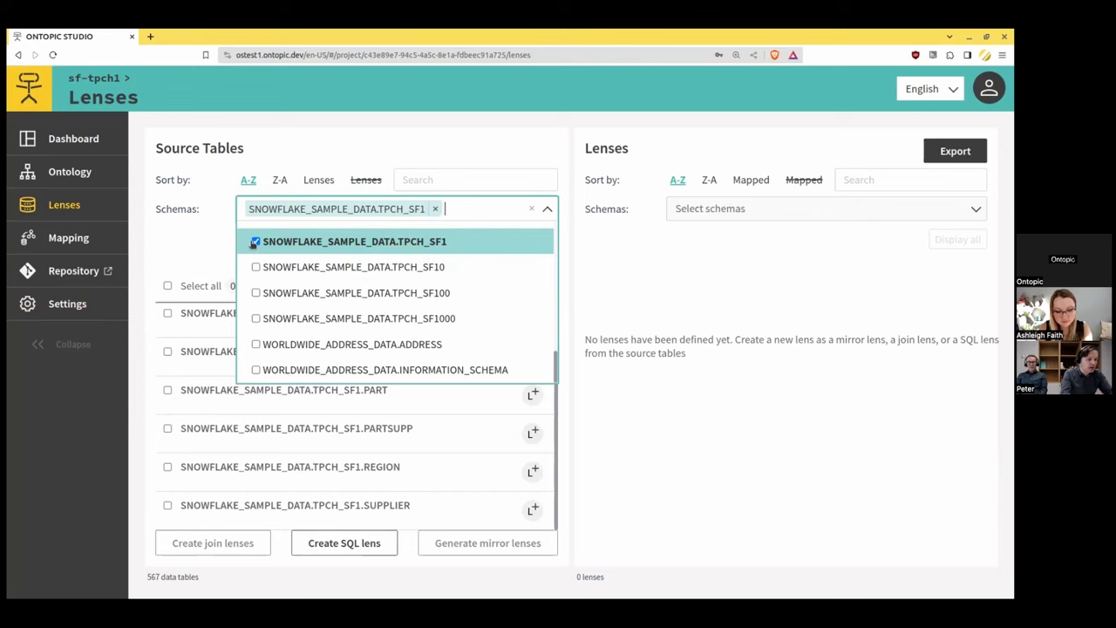
left_click(164, 253)
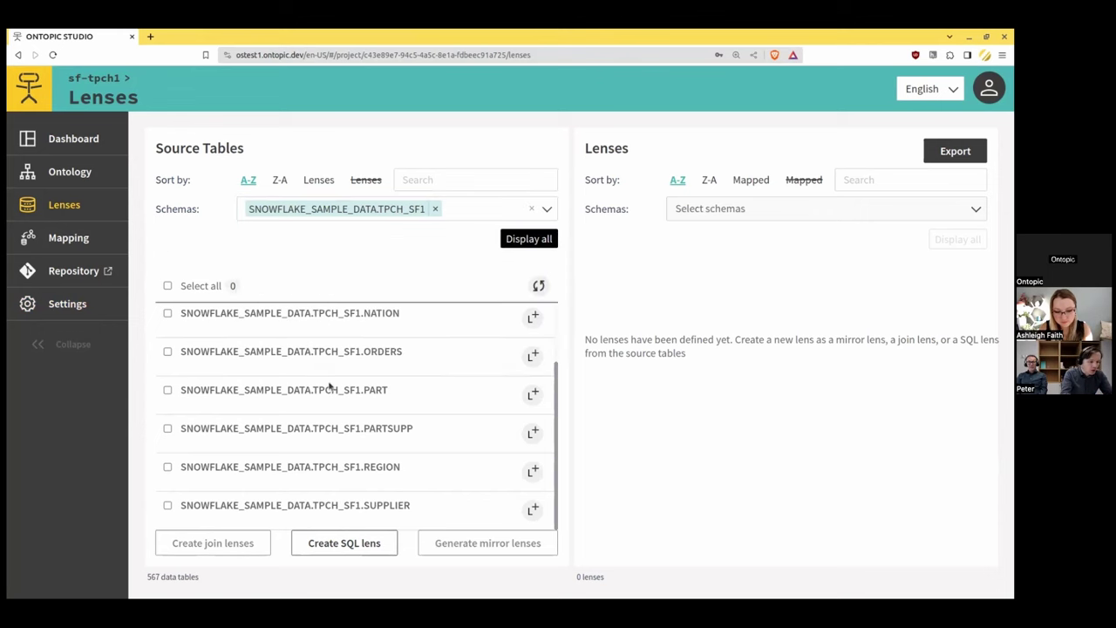
scroll(329, 386, "up", 2)
scroll(329, 386, "down", 2)
scroll(329, 386, "up", 2)
scroll(329, 386, "down", 1)
scroll(329, 386, "up", 1)
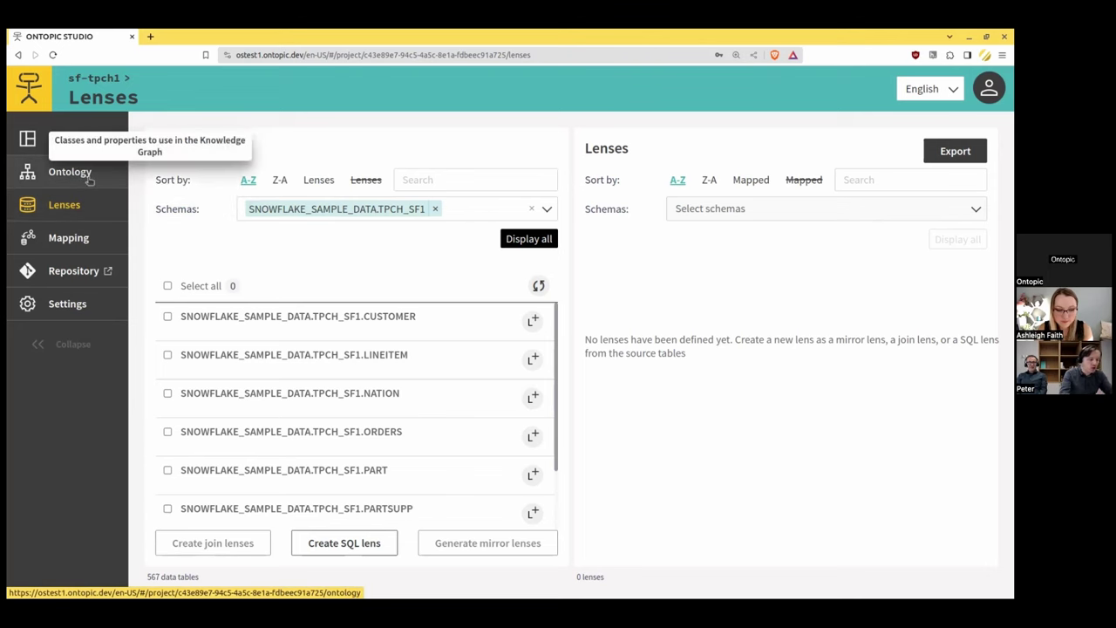
- Open the Ontology section and check its empty Properties and Classes lists
left_click(69, 172)
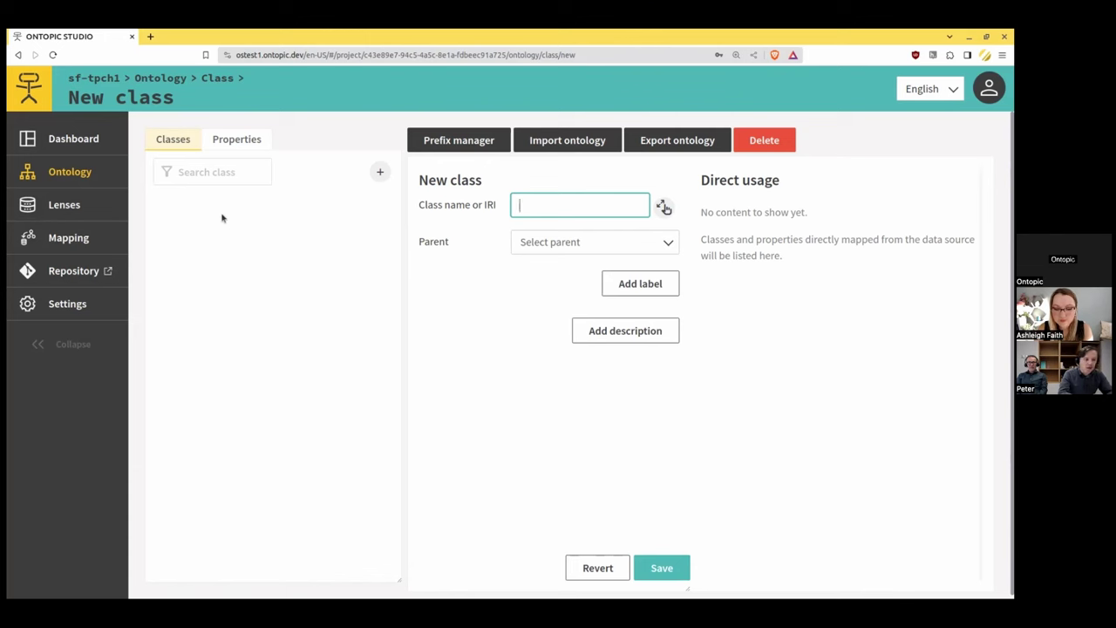
left_click(213, 147)
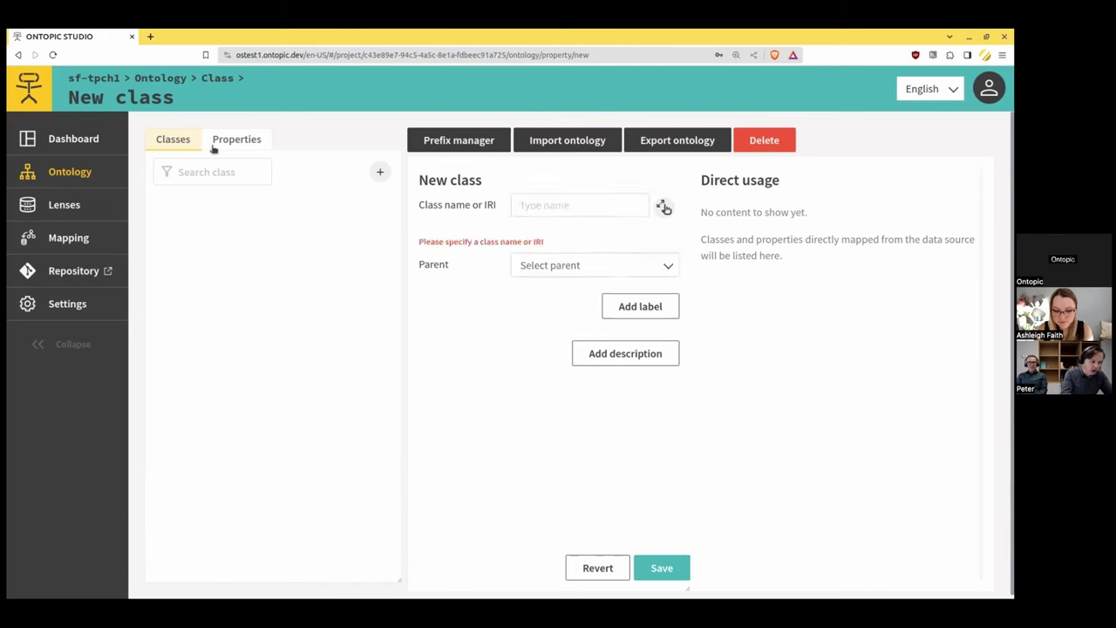
left_click(179, 141)
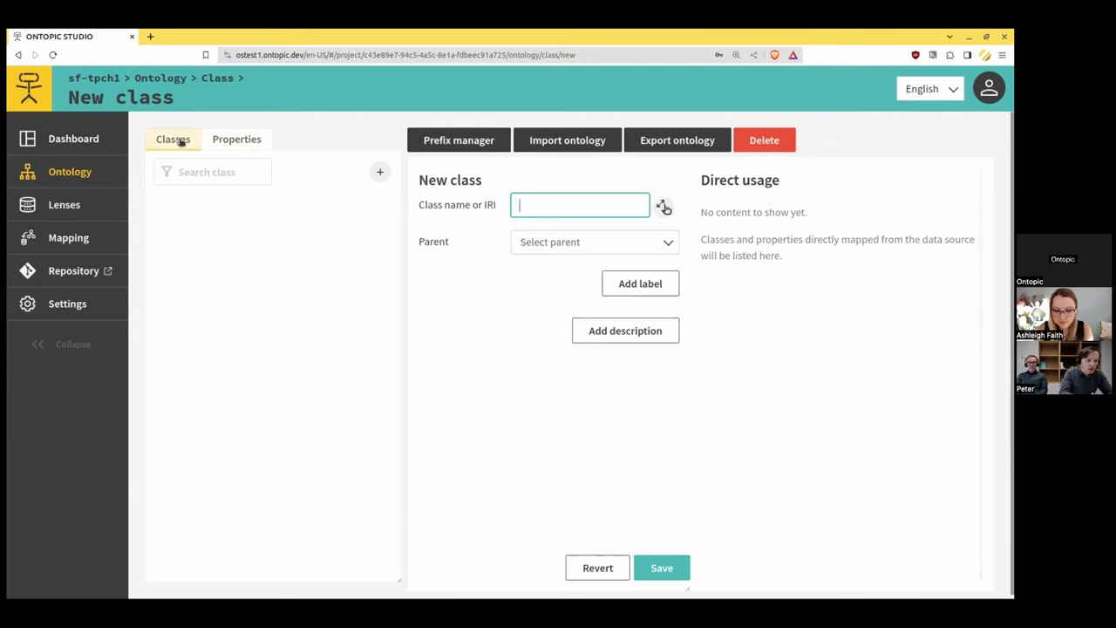
- Import the schema.owl ontology file as RDF/XML
left_click(574, 141)
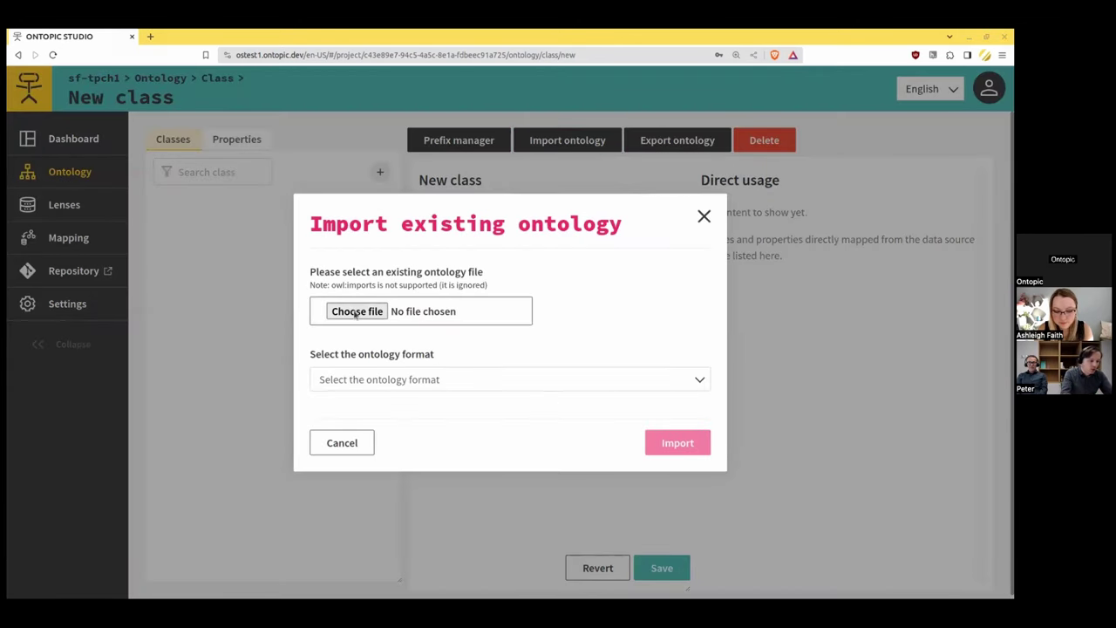
left_click(355, 312)
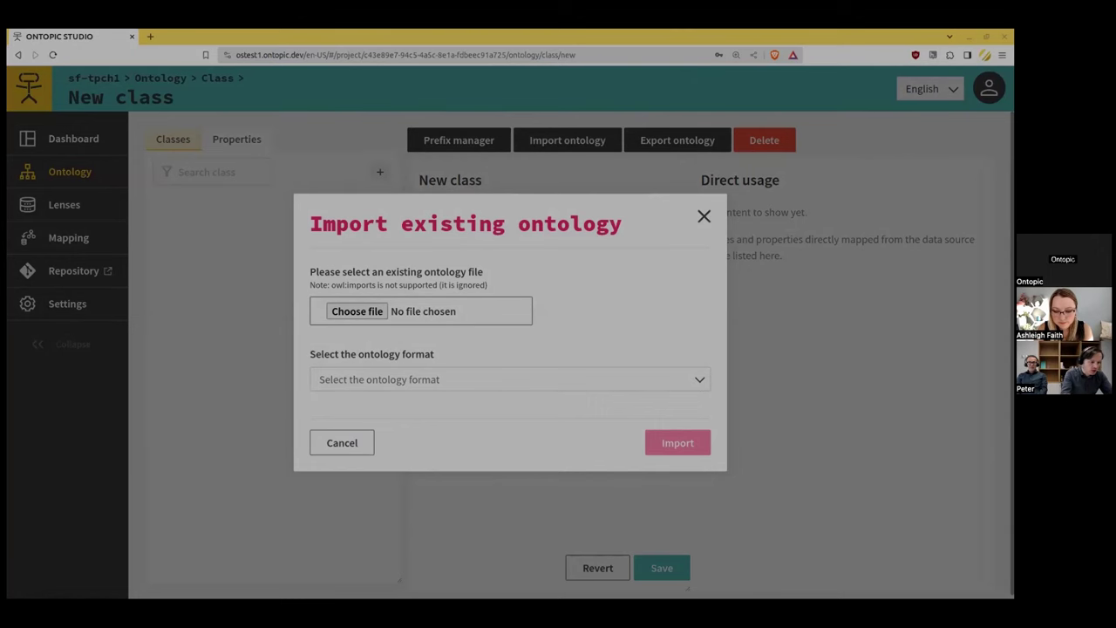
key("Return")
left_click(698, 453)
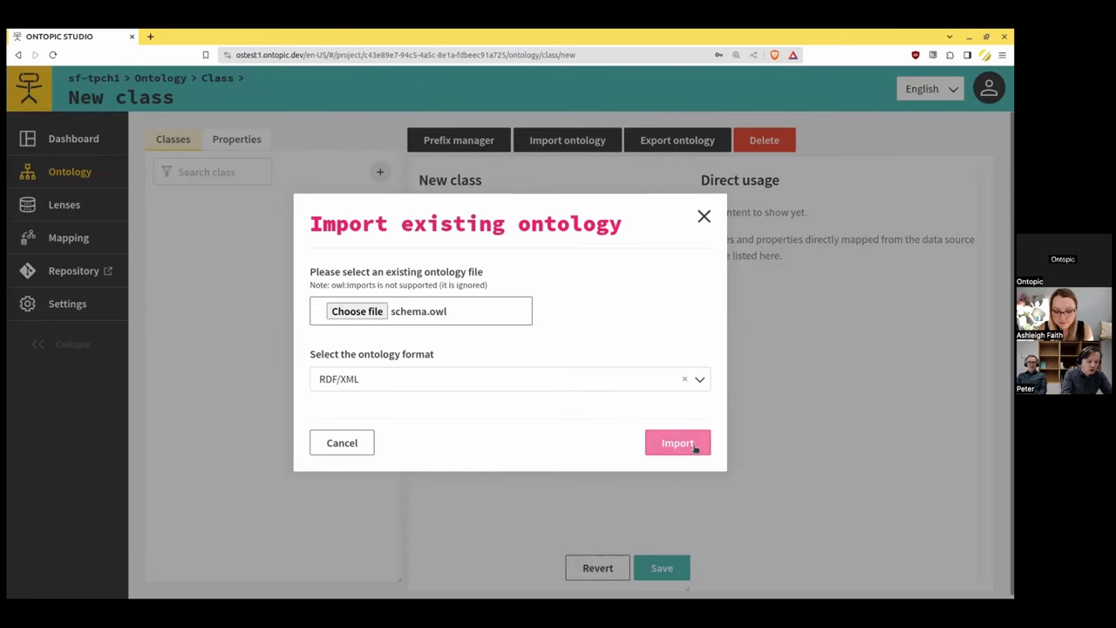
left_click(695, 444)
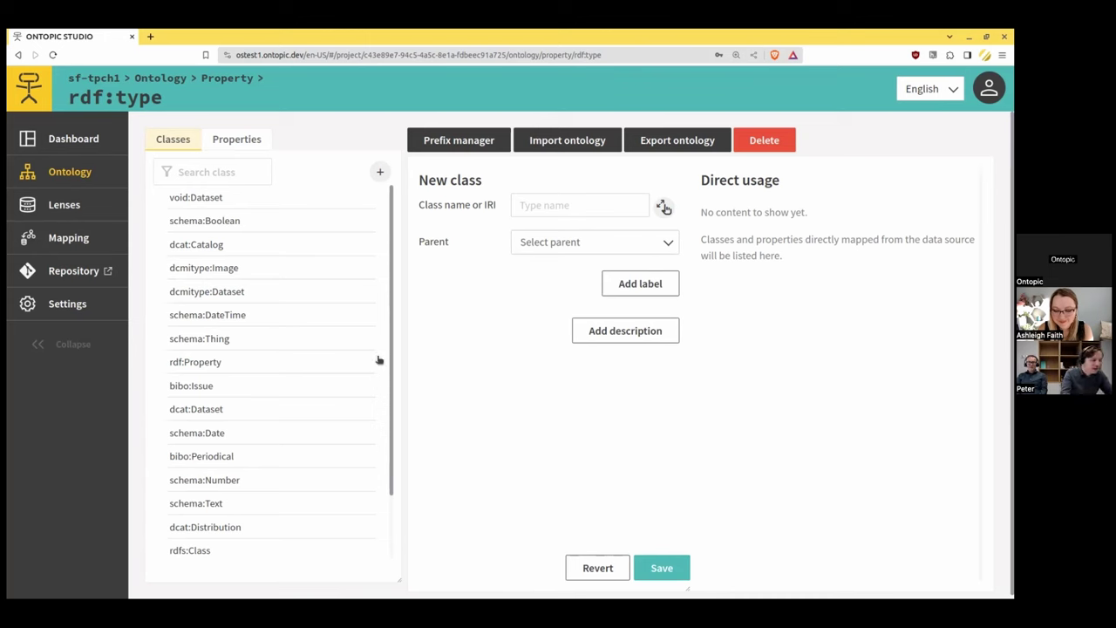
- Filter classes by 'lod' and view the schema:LodgingBusiness class definition
left_click(203, 164)
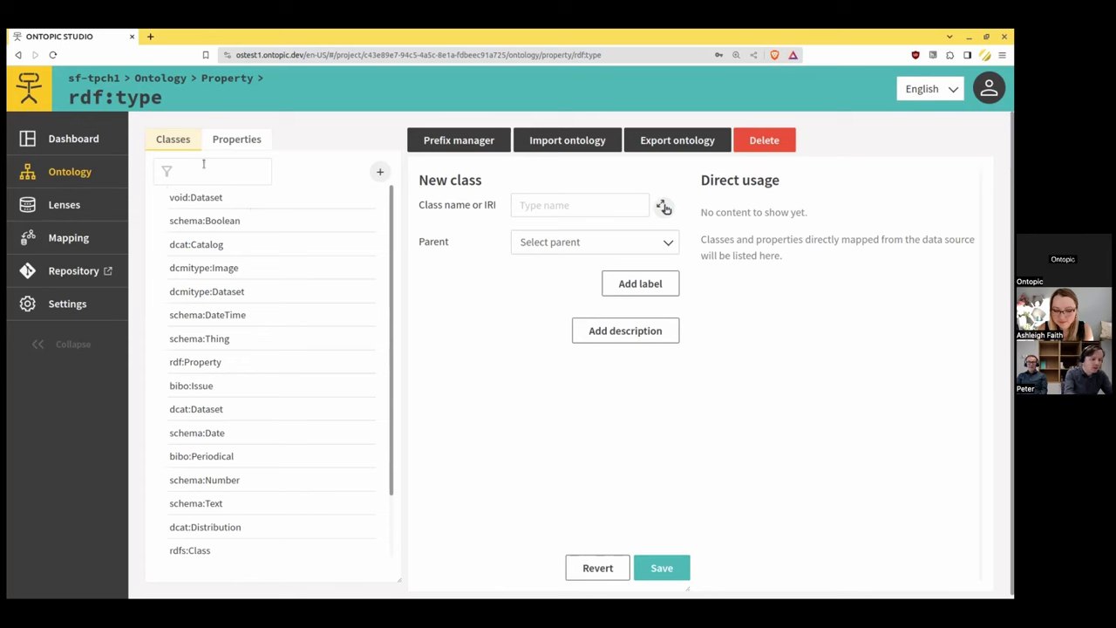
type("lod")
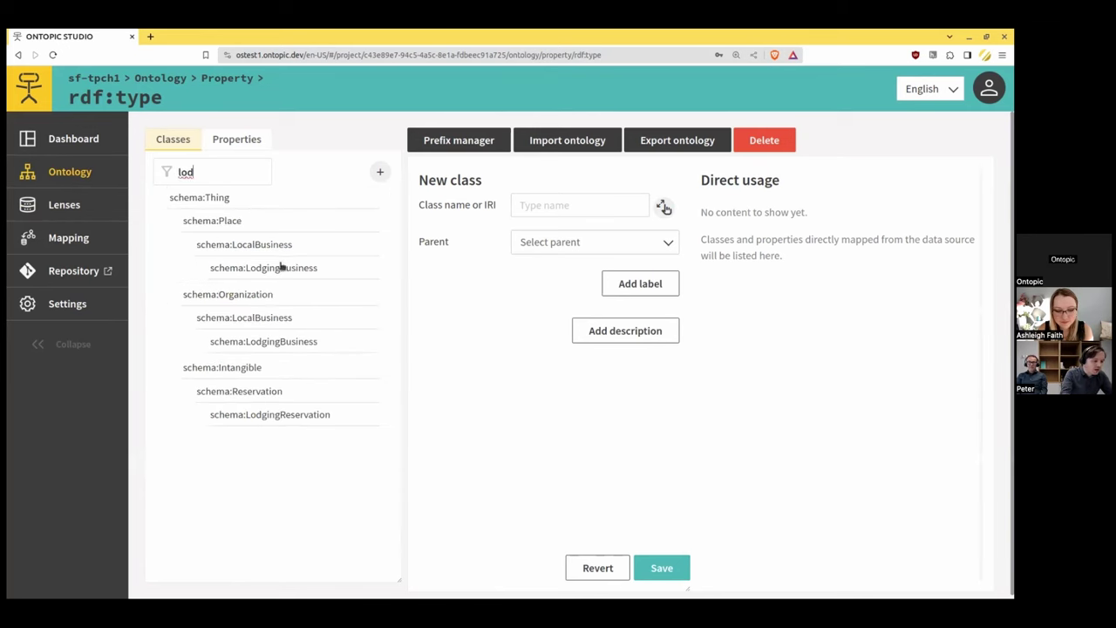
left_click(281, 267)
scroll(466, 401, "down", 3)
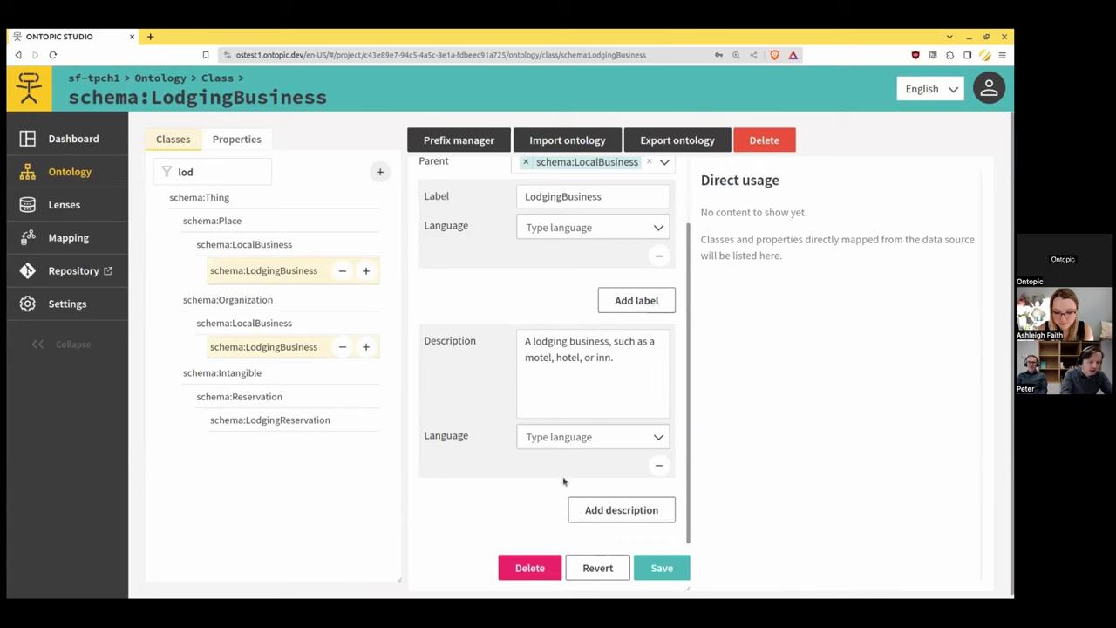
scroll(494, 392, "up", 2)
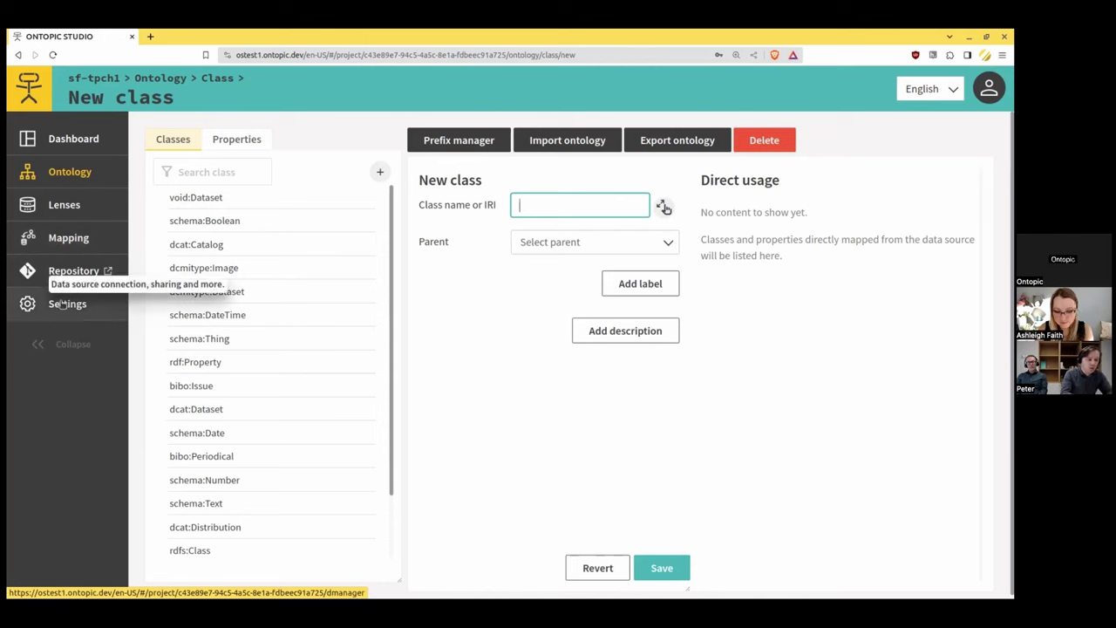
- Generate a lens from the TPCH_SF1 CUSTOMER table and open its 200 sampled rows
left_click(65, 208)
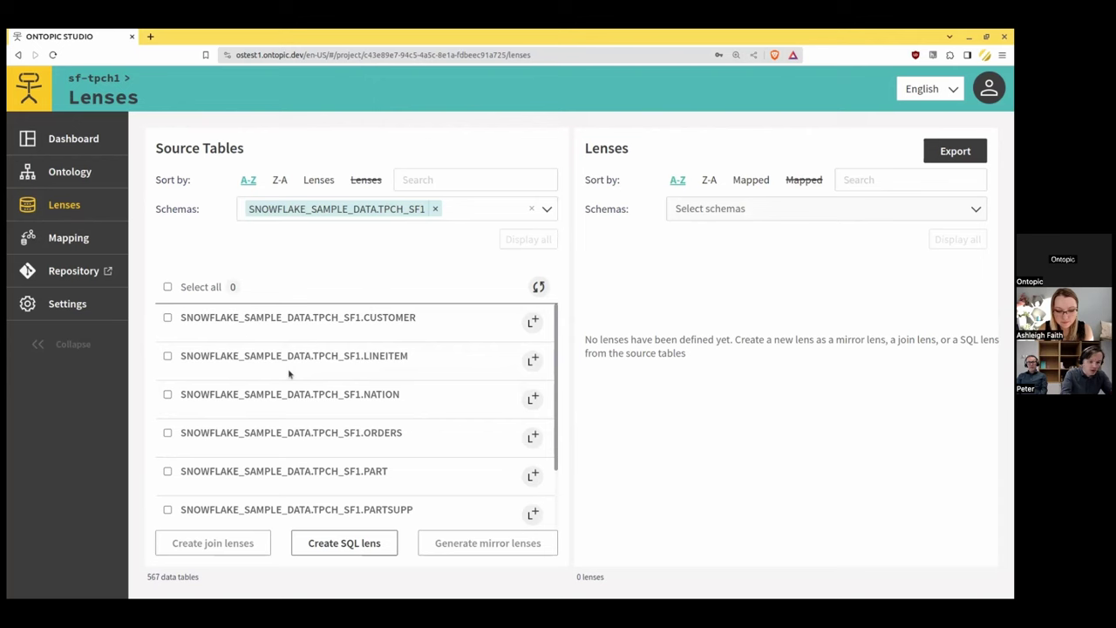
scroll(319, 412, "down", 2)
scroll(326, 418, "up", 2)
left_click(533, 321)
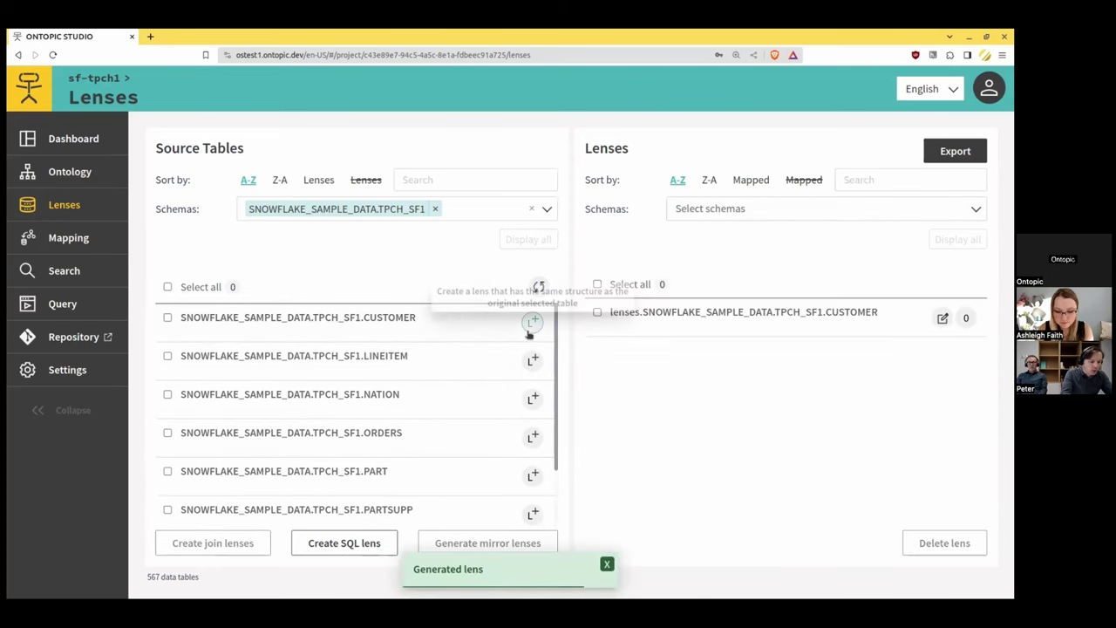
left_click(684, 317)
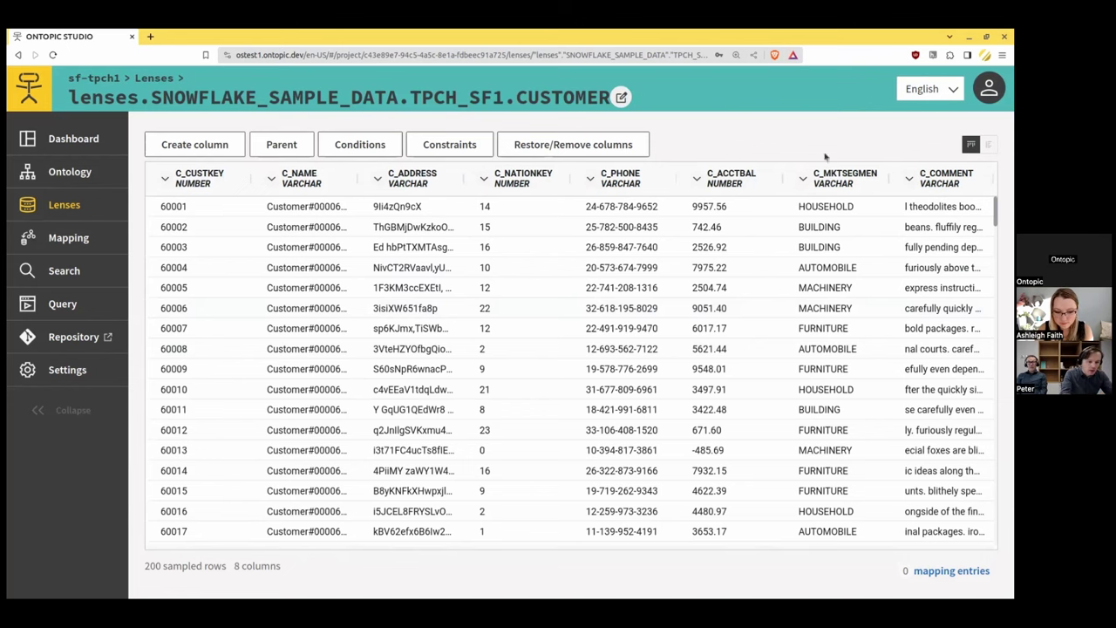
scroll(723, 262, "down", 8)
scroll(723, 262, "down", 8)
scroll(722, 262, "up", 15)
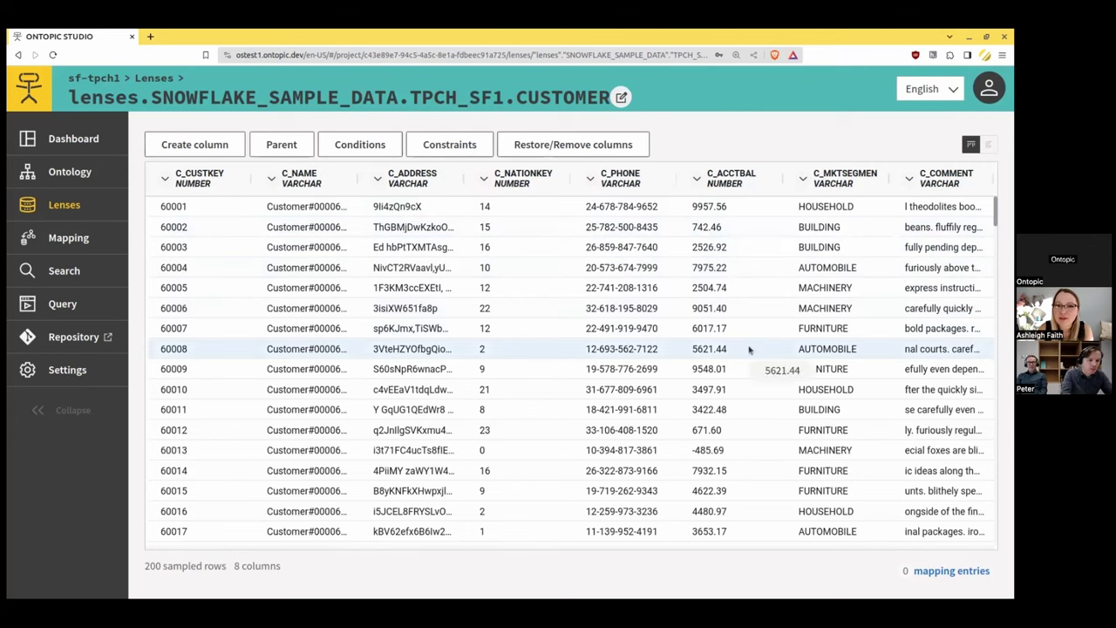
scroll(748, 348, "down", 5)
scroll(748, 348, "up", 5)
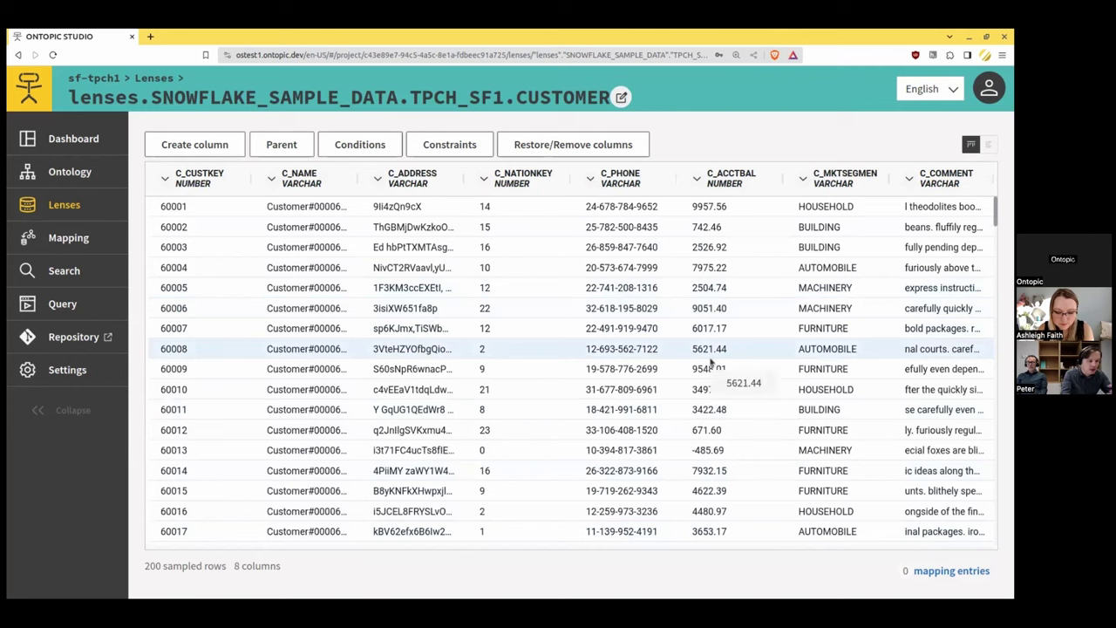
- Add an Uppercase transformation to the C_COMMENT column, preview it, and update the column
left_click(909, 180)
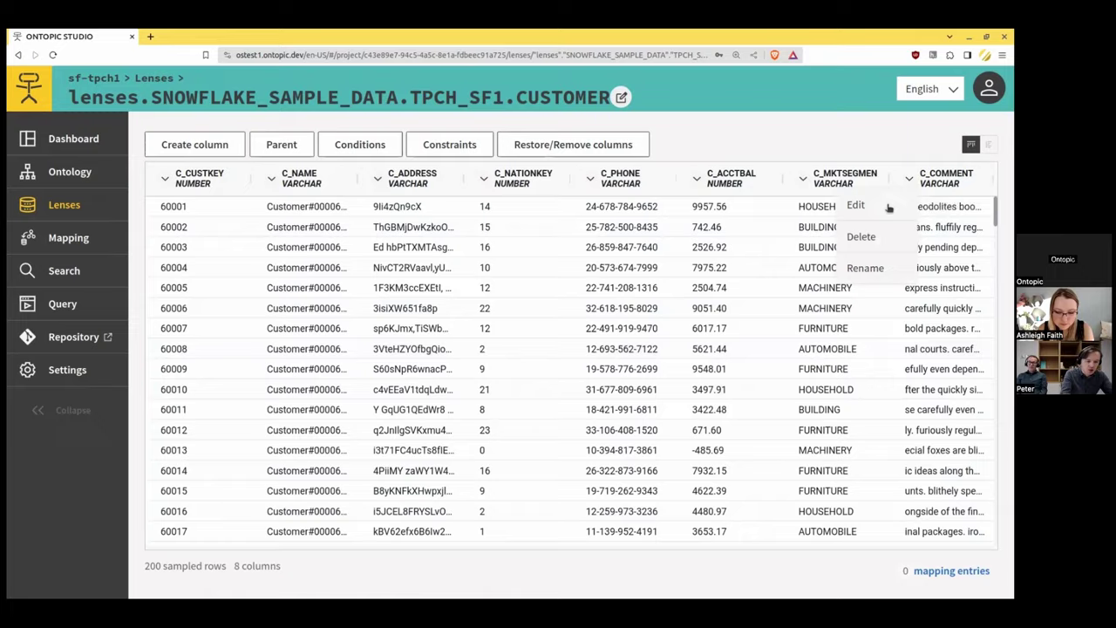
left_click(888, 205)
left_click(436, 459)
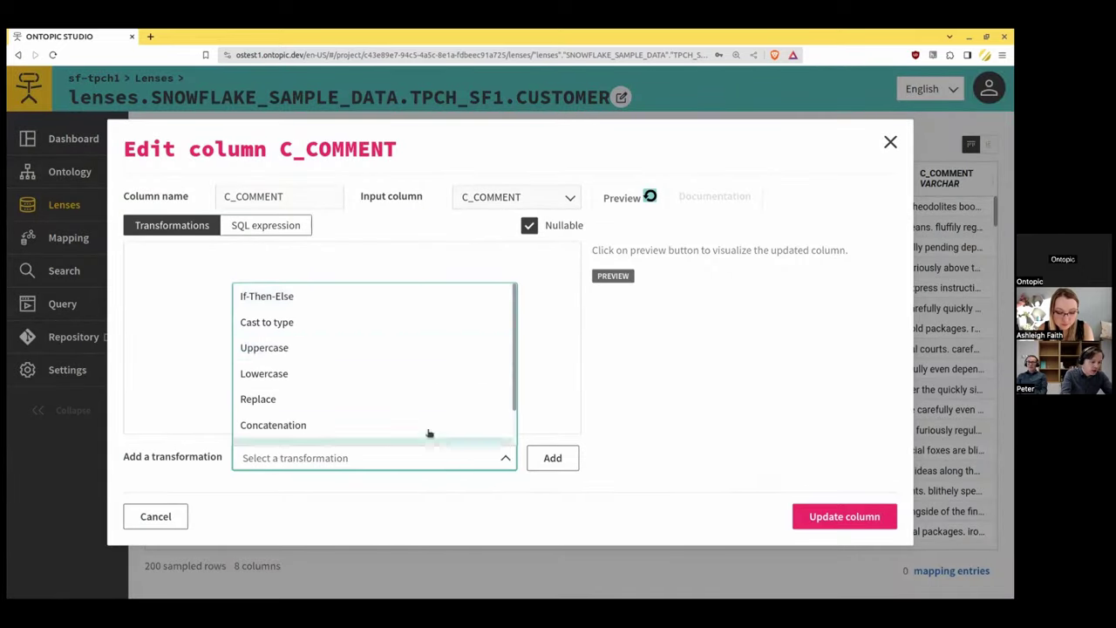
left_click(397, 348)
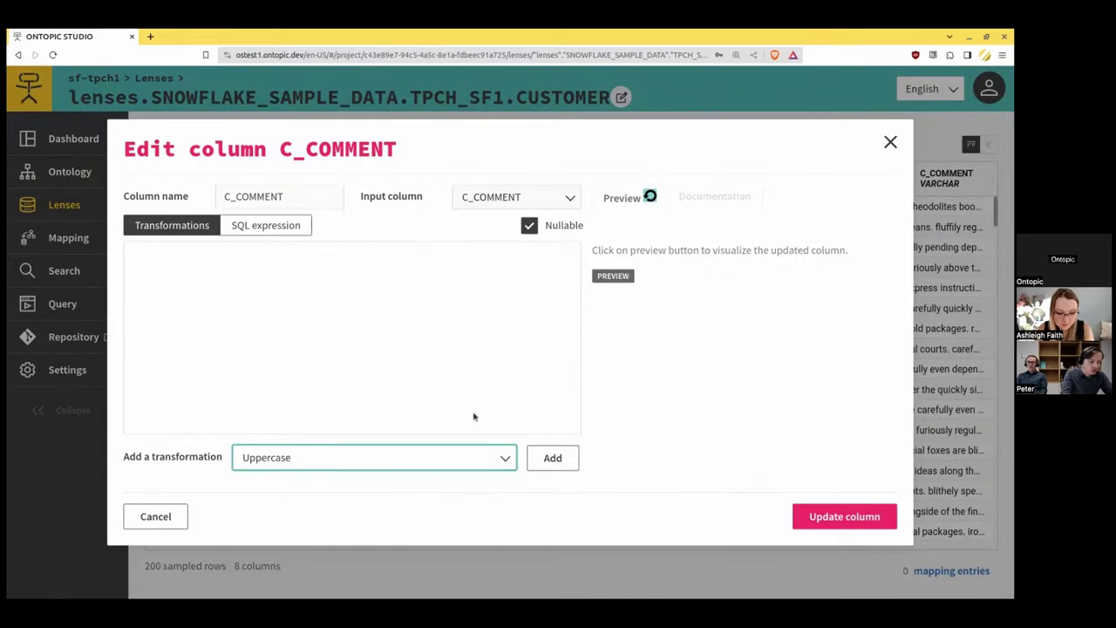
left_click(553, 458)
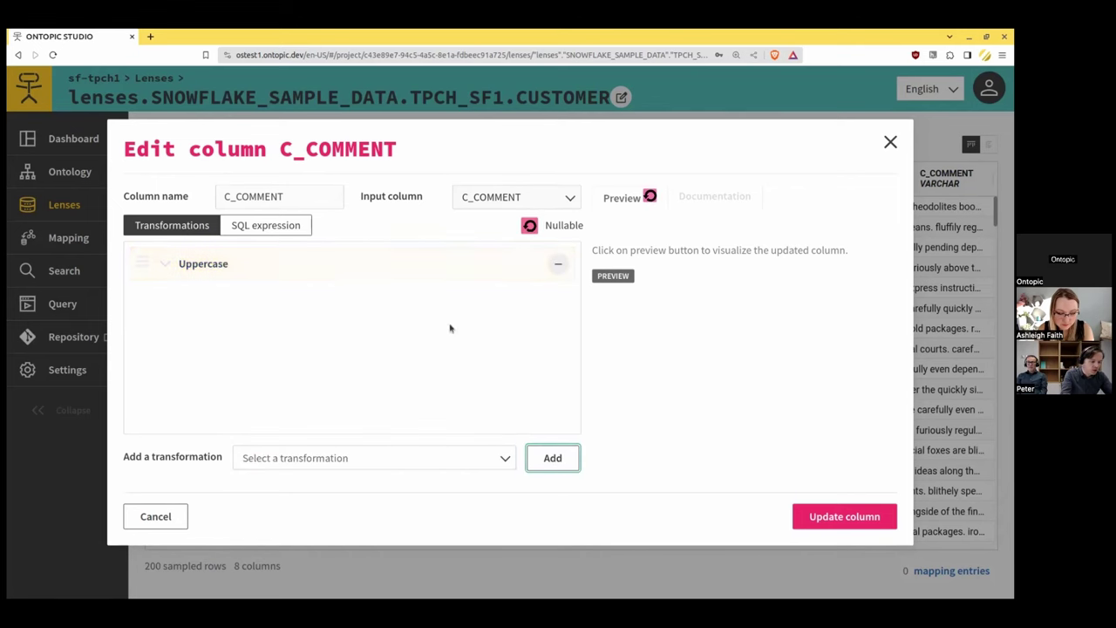
left_click(623, 279)
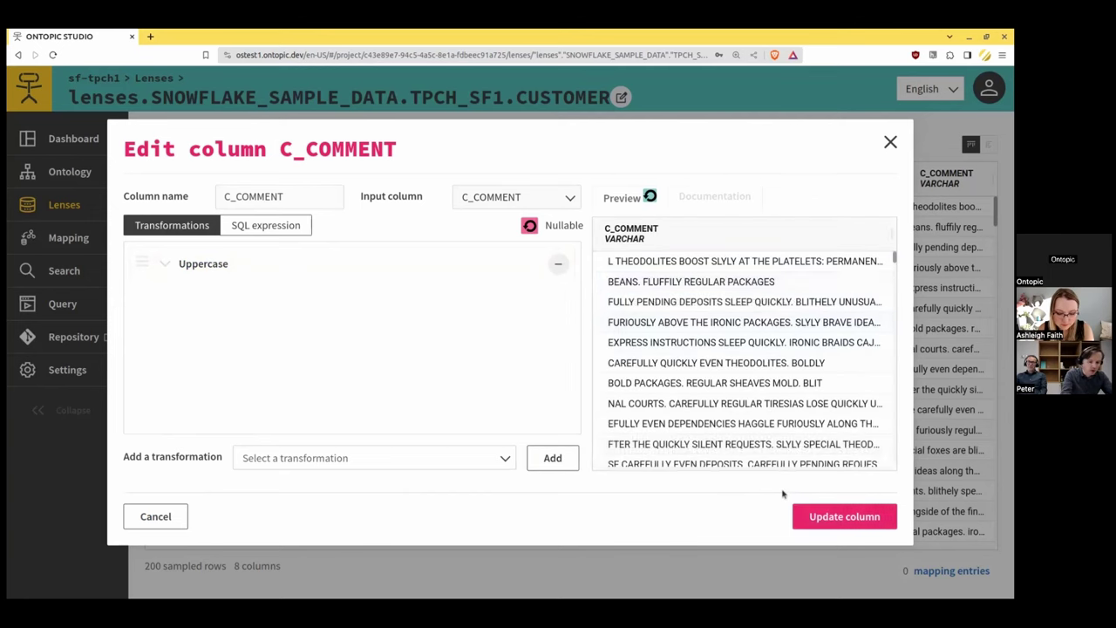
left_click(821, 512)
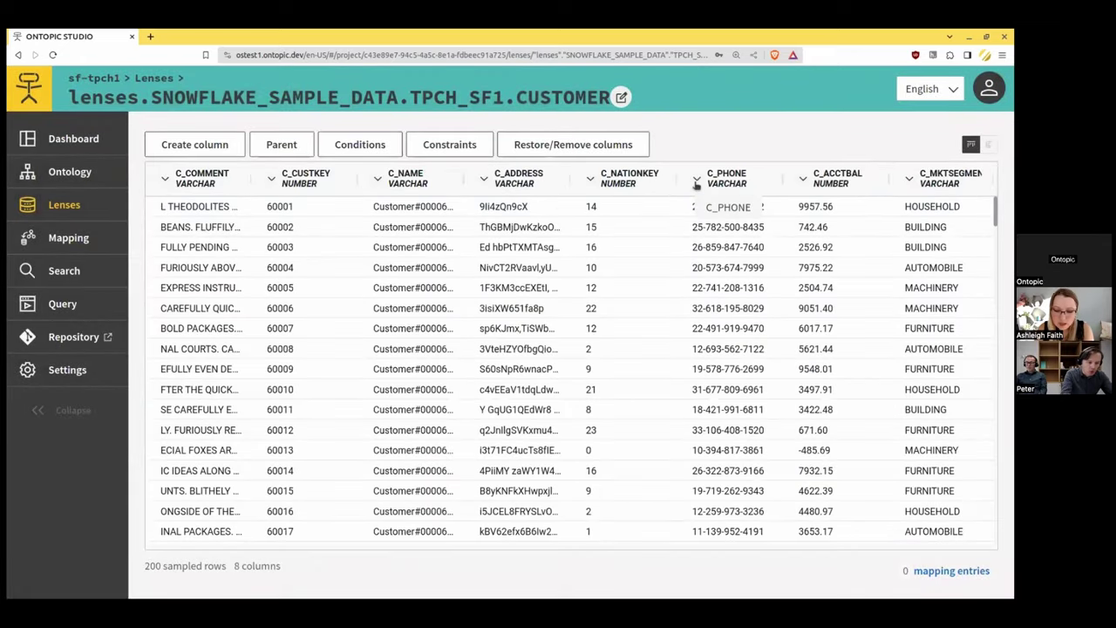
left_click(697, 183)
left_click(687, 209)
left_click(474, 453)
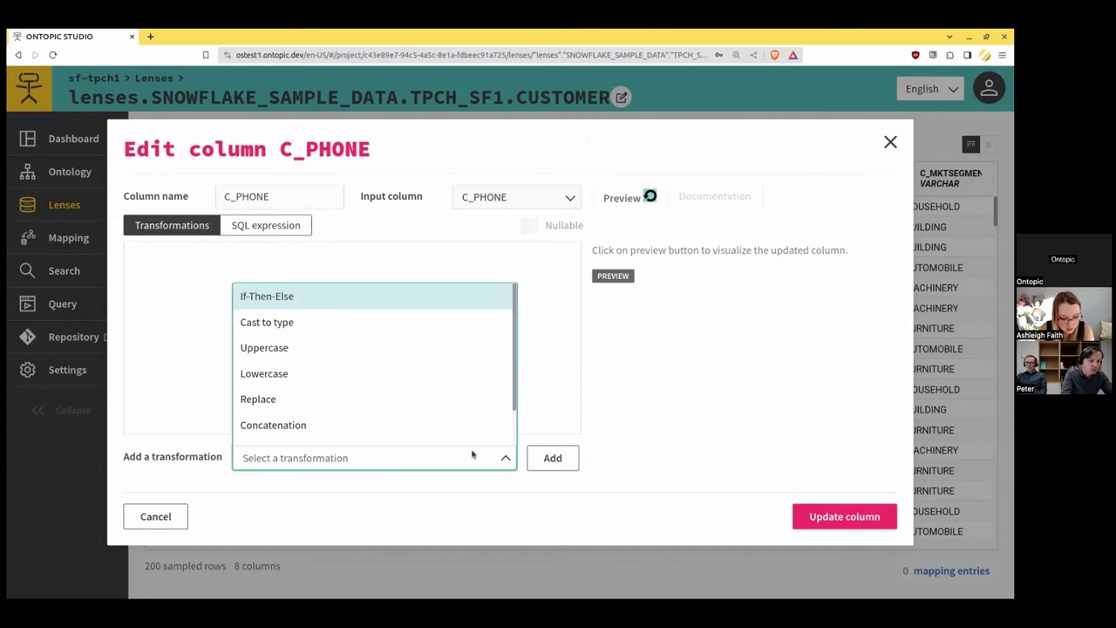
scroll(436, 359, "down", 1)
scroll(438, 359, "up", 1)
scroll(438, 359, "down", 1)
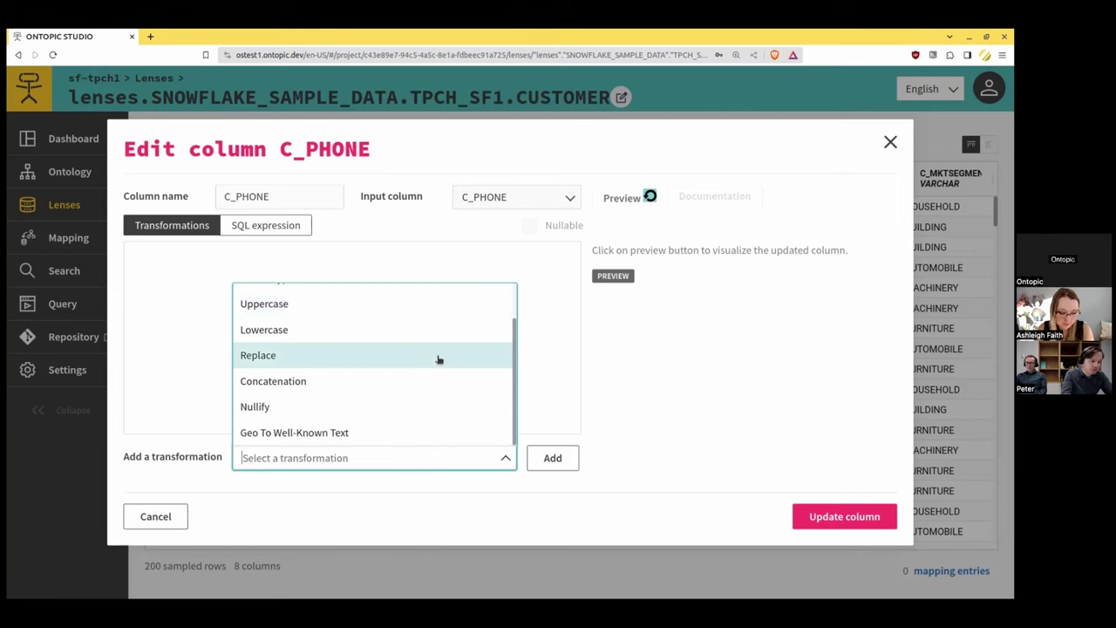
scroll(438, 359, "up", 1)
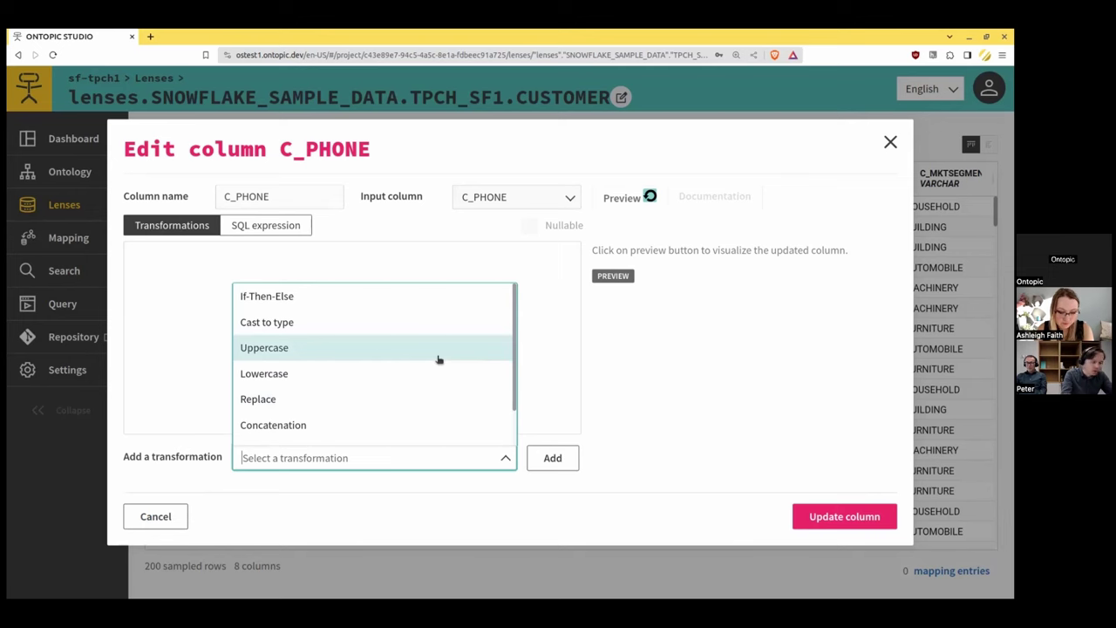
left_click(191, 273)
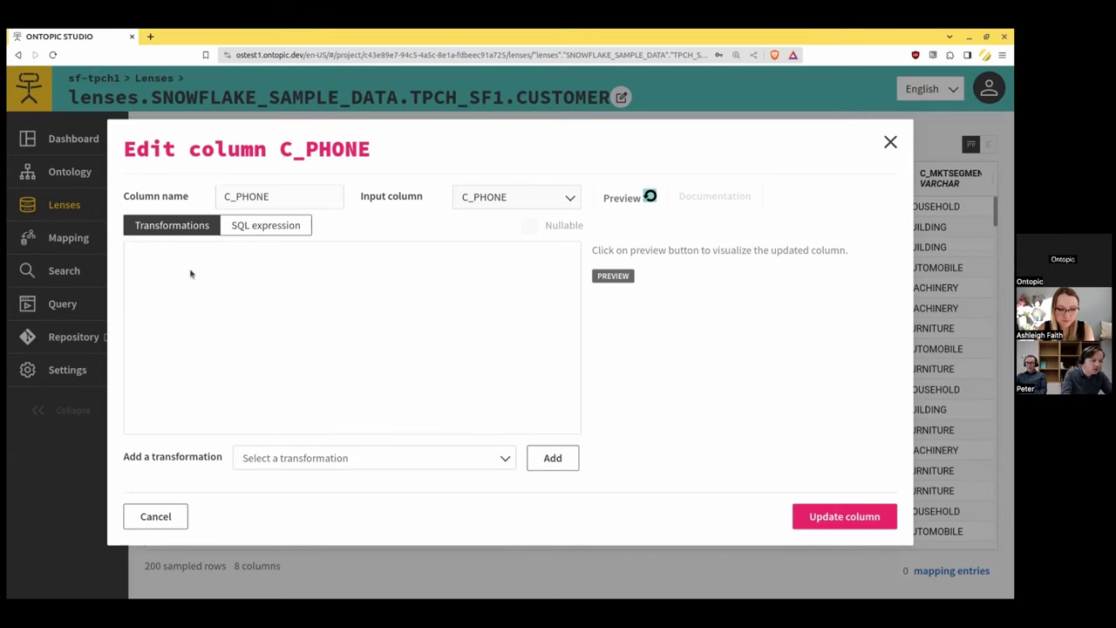
left_click(258, 229)
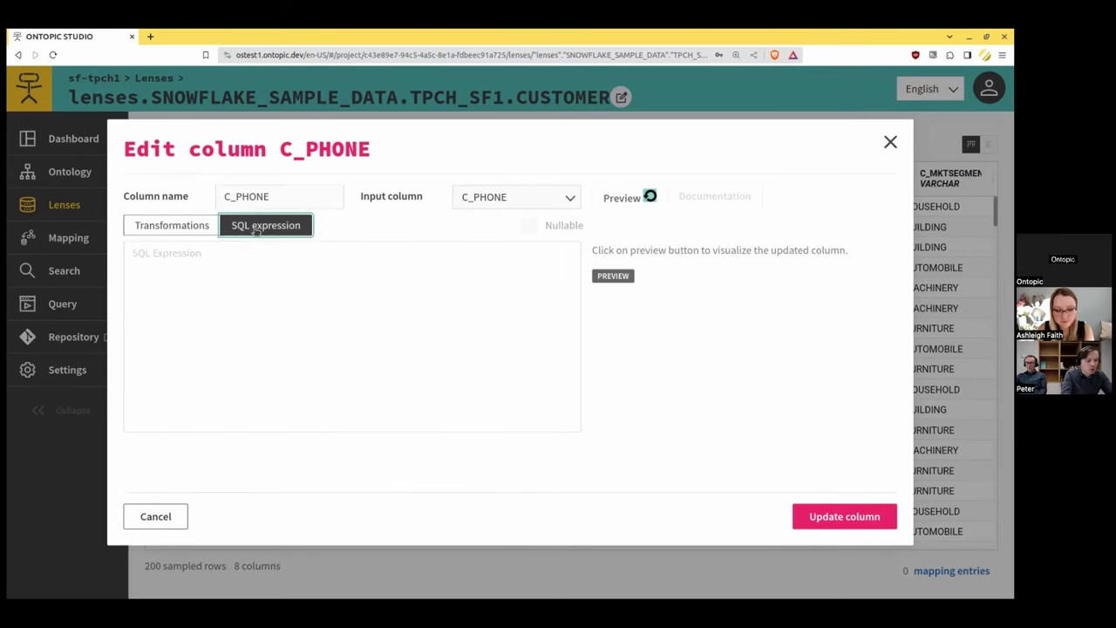
left_click(206, 248)
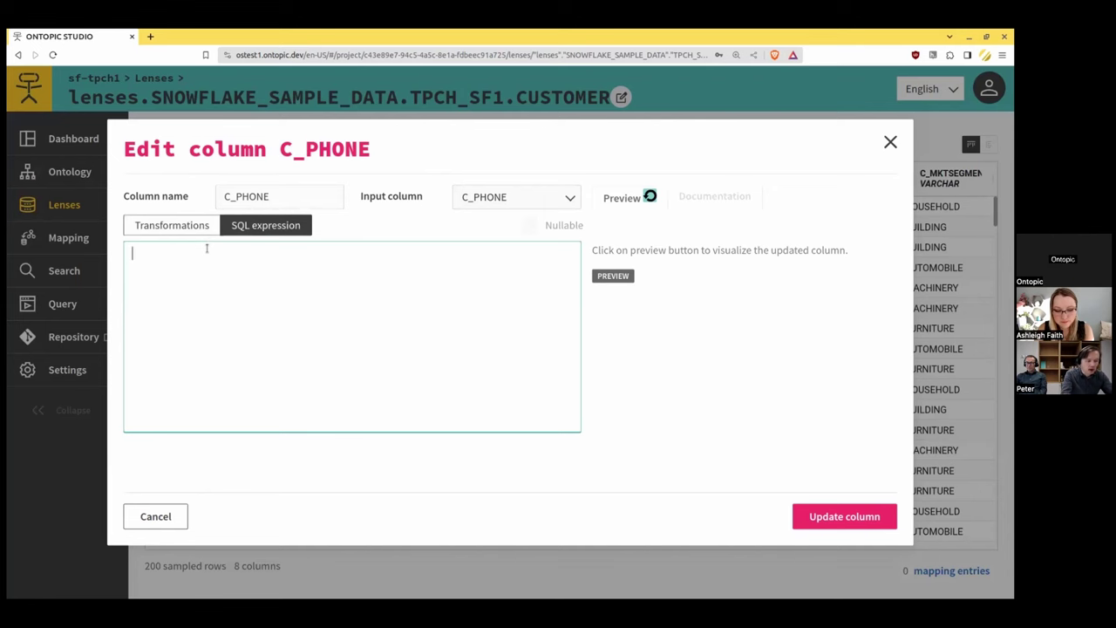
left_click(153, 516)
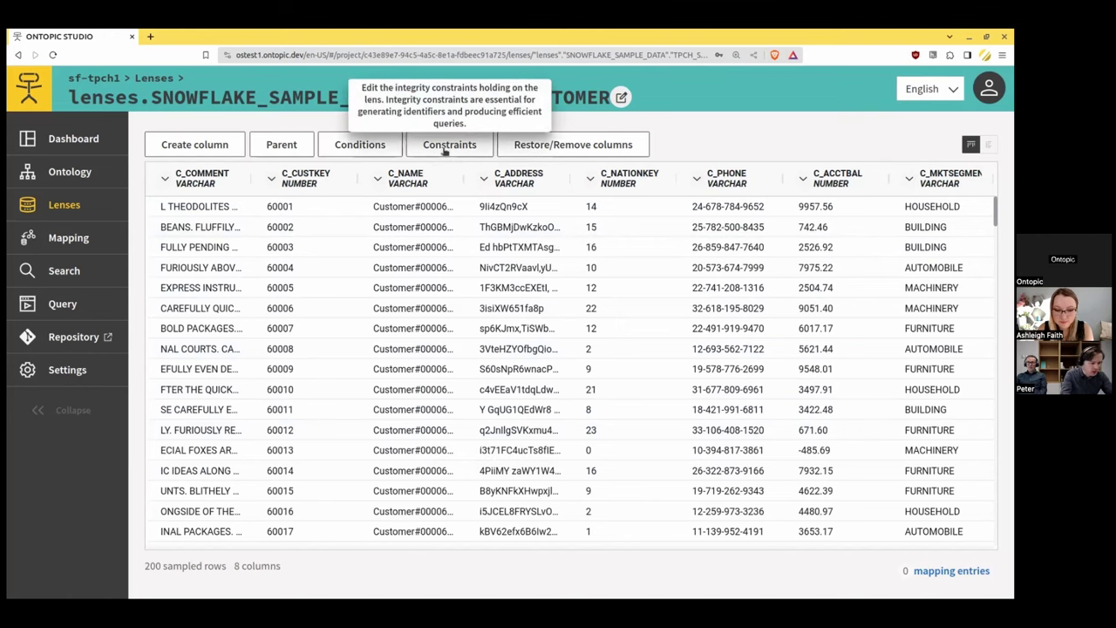
- Add and save a unique constraint on C_CUSTKEY in the lens's constraints
left_click(445, 148)
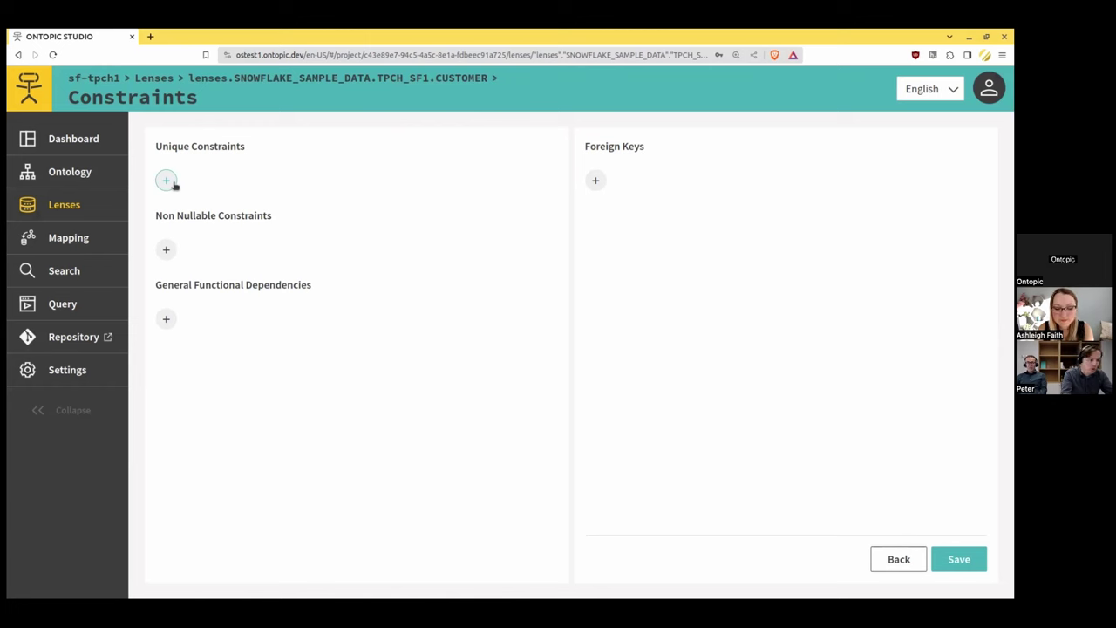
left_click(172, 182)
left_click(325, 177)
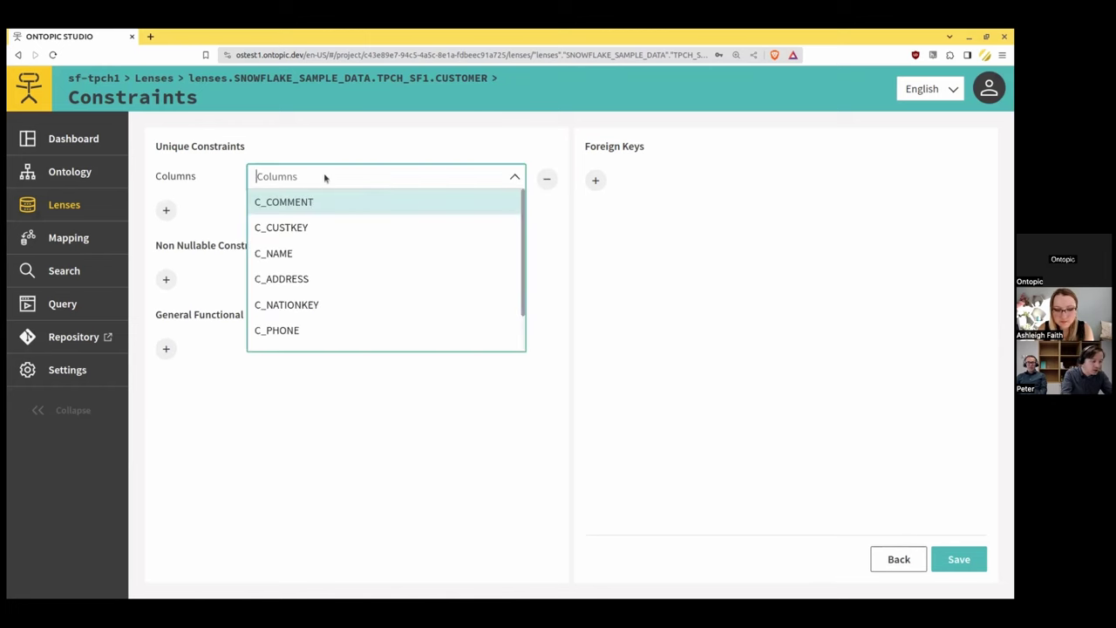
left_click(326, 225)
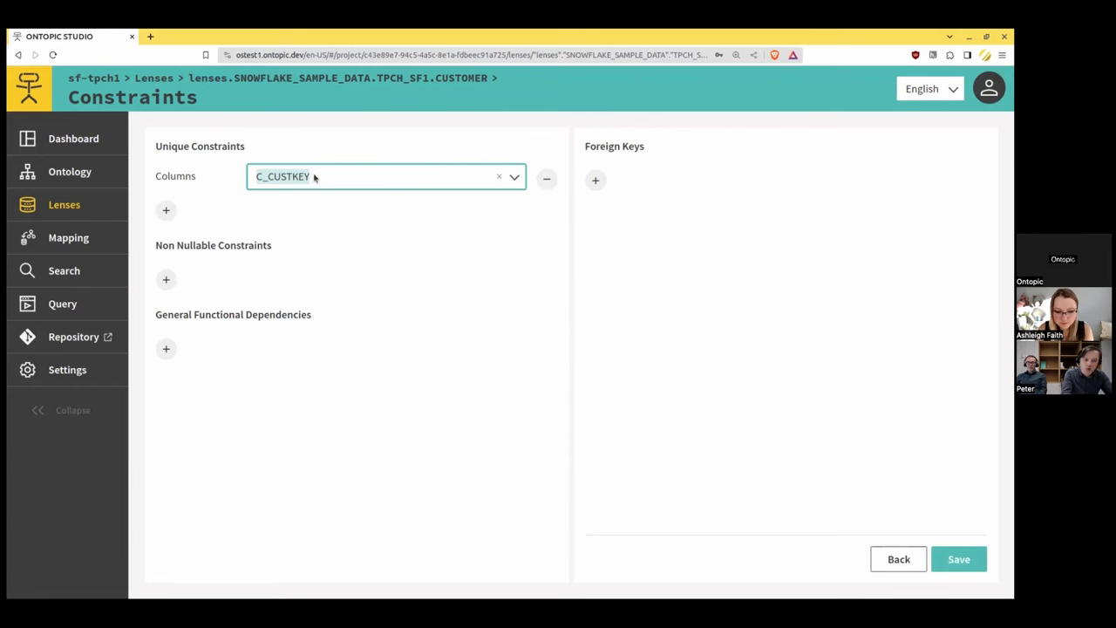
left_click(962, 559)
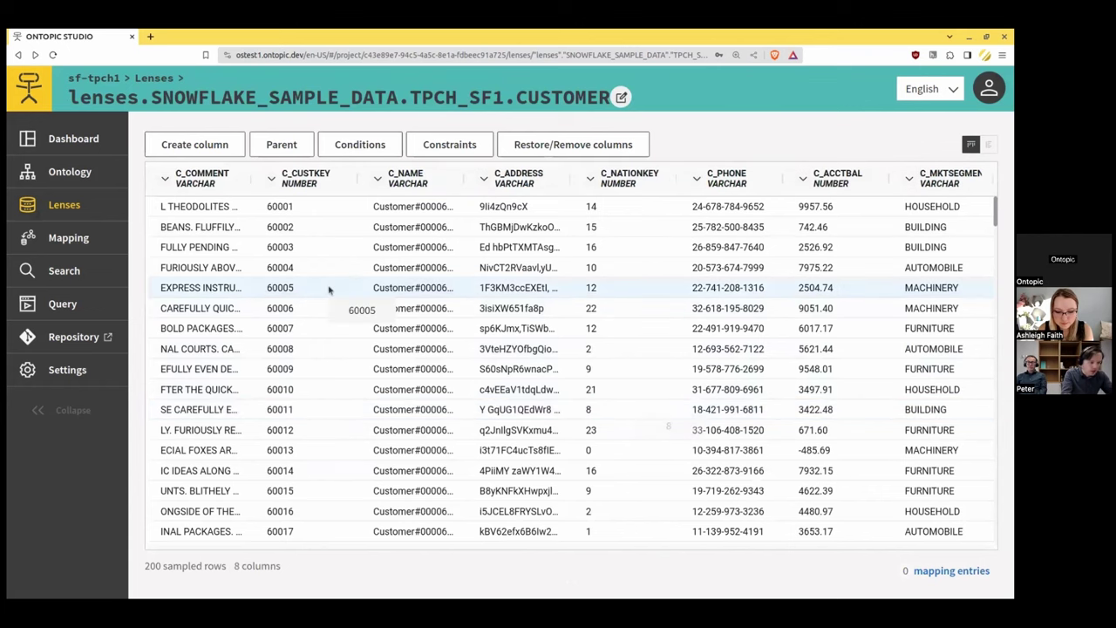
scroll(325, 288, "down", 3)
scroll(328, 290, "up", 3)
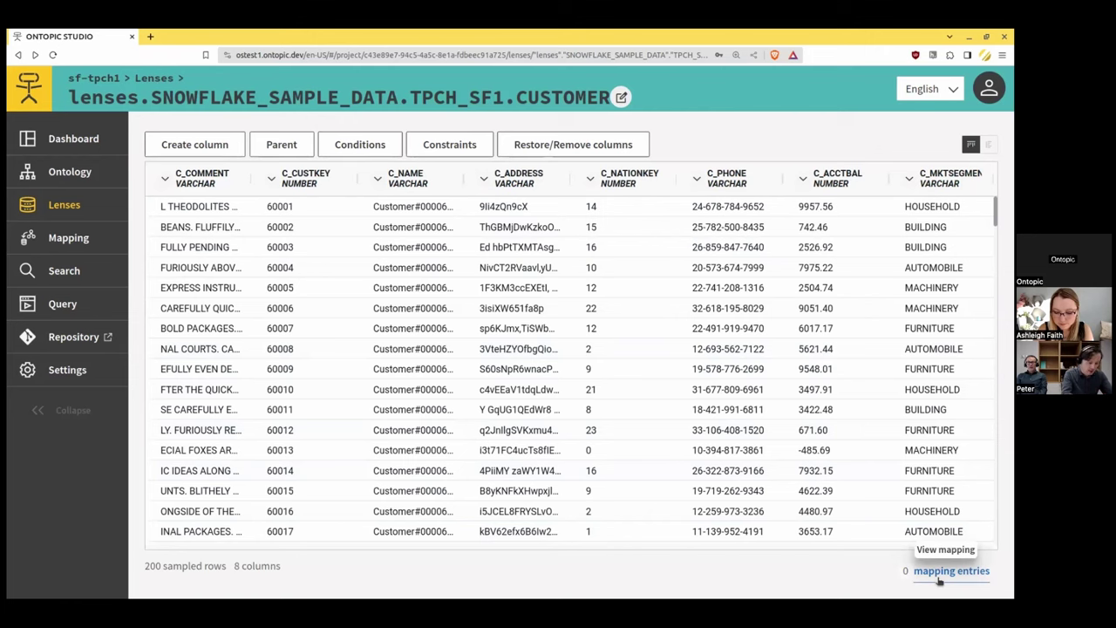
- Open the CUSTOMER lens's mapping entries and add a new class entry
left_click(939, 575)
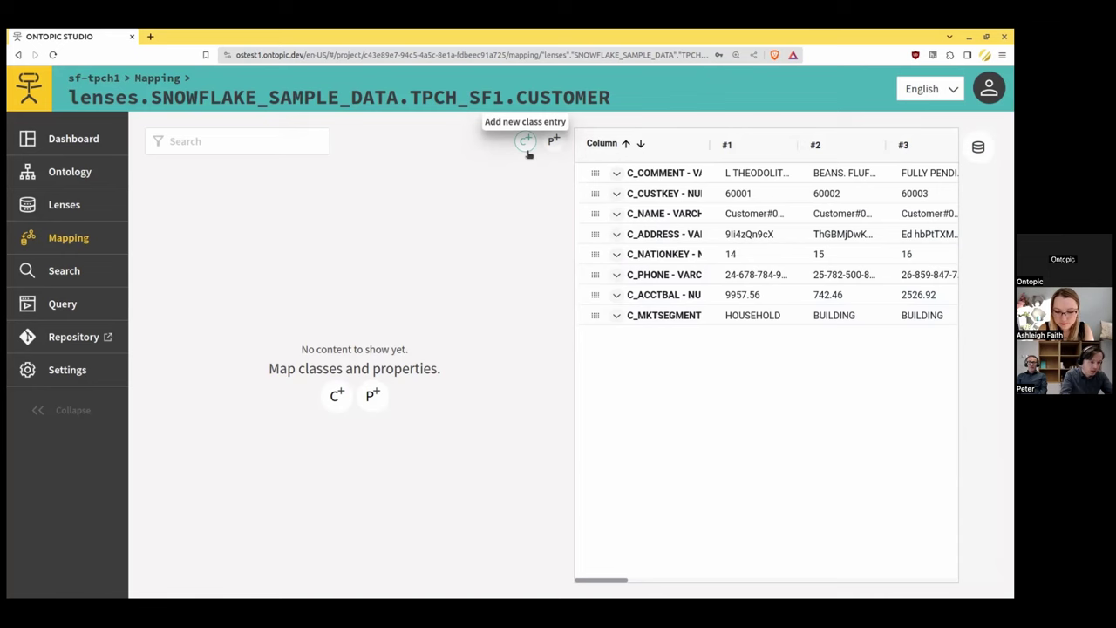
left_click(526, 142)
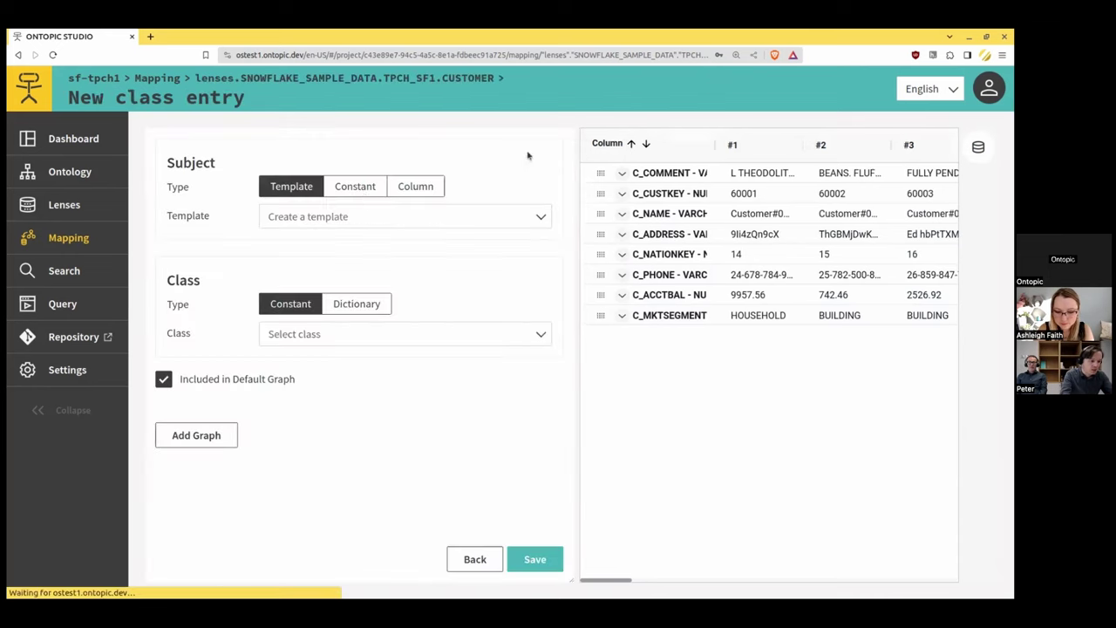
- Create subject template data:TPCH_SF1-CUSTOMER/{C_CUSTKEY} by deleting the SNOWFLAKE_SAMPLE_DATA- prefix
left_click(305, 218)
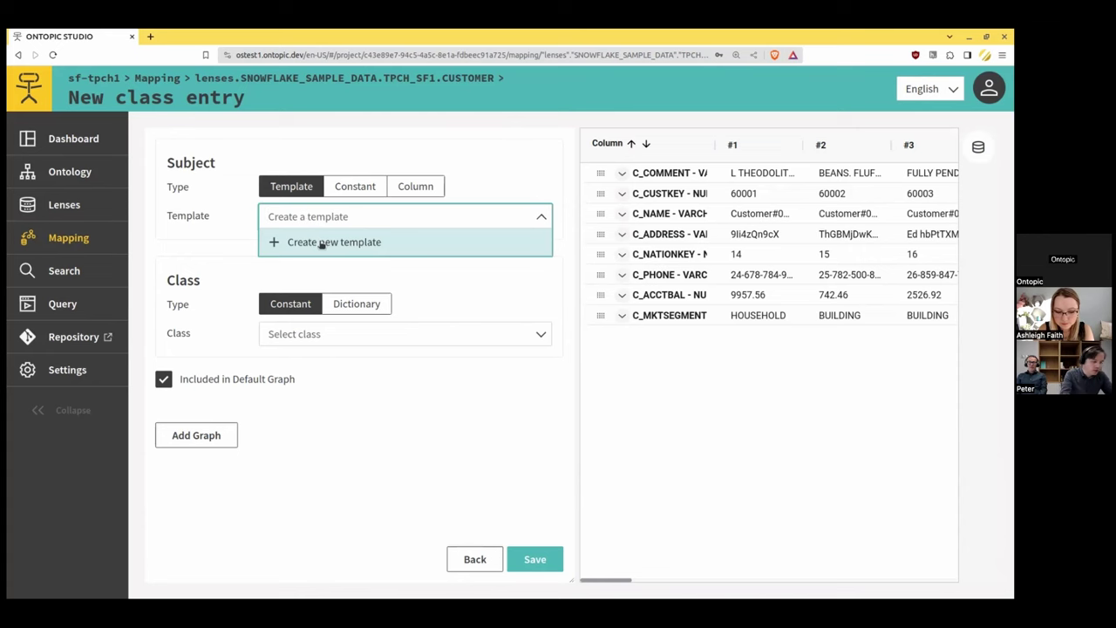
left_click(322, 244)
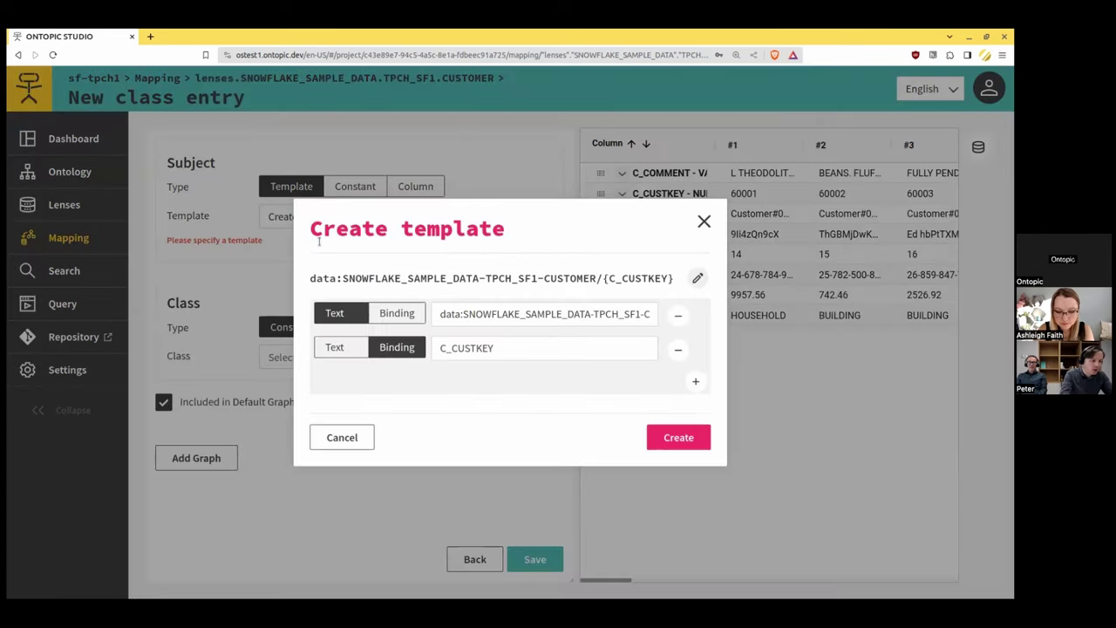
left_click(466, 317)
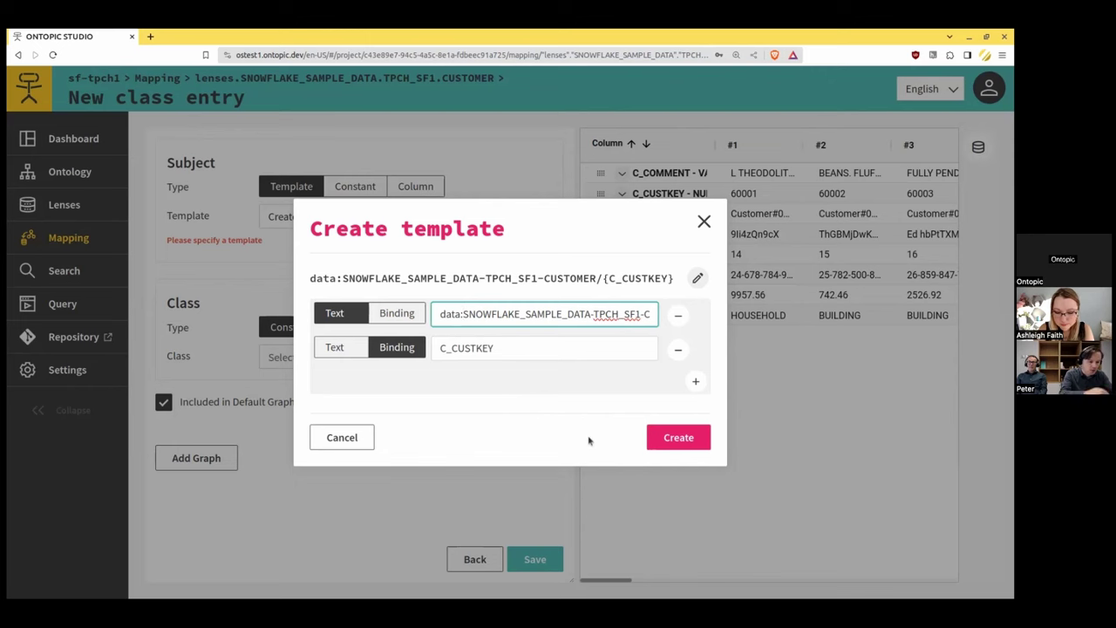
key("shift+Right")
key("shift+Right")
key("shift+Right")
key("shift+Right")
key("shift+Right")
key("shift+Right")
key("shift+Right")
key("shift+Right")
key("shift+Right")
key("shift+Right")
key("shift+Right")
key("shift+Right")
key("shift+Right")
key("shift+Right")
key("shift+Right")
key("shift+Right")
key("shift+Right")
key("shift+Right")
key("shift+Right")
key("shift+Right")
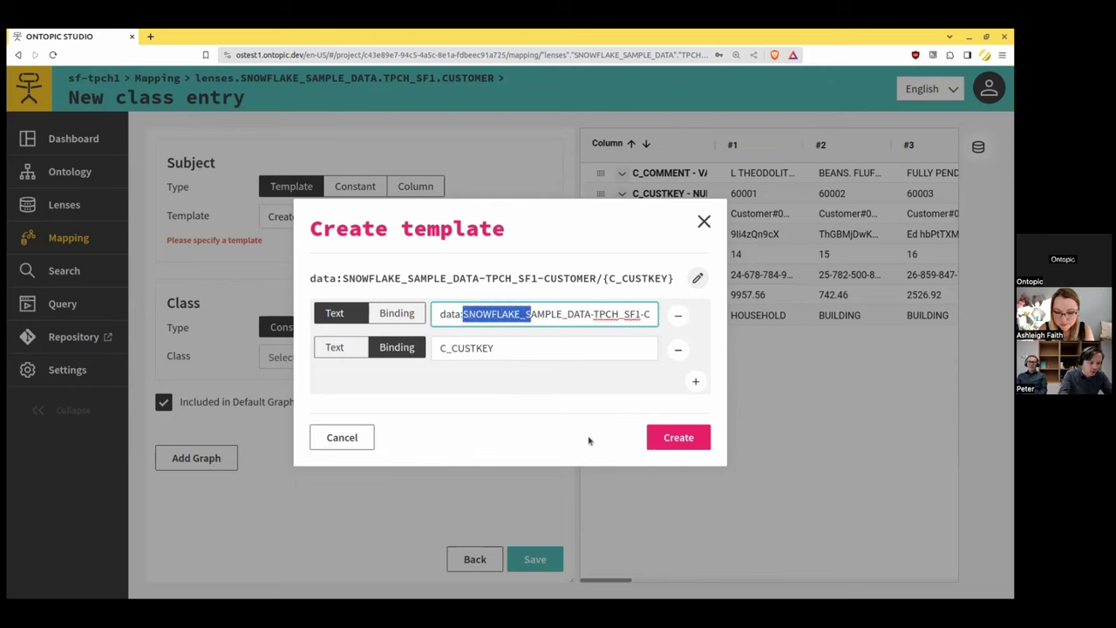
key("shift+Right")
key("Delete")
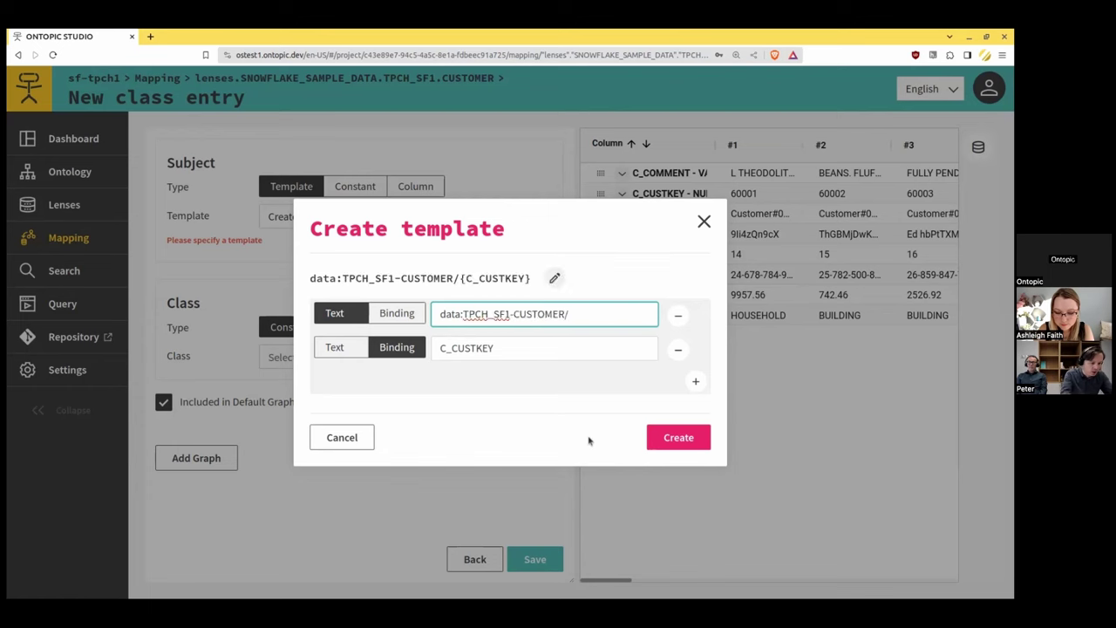
left_click(515, 340)
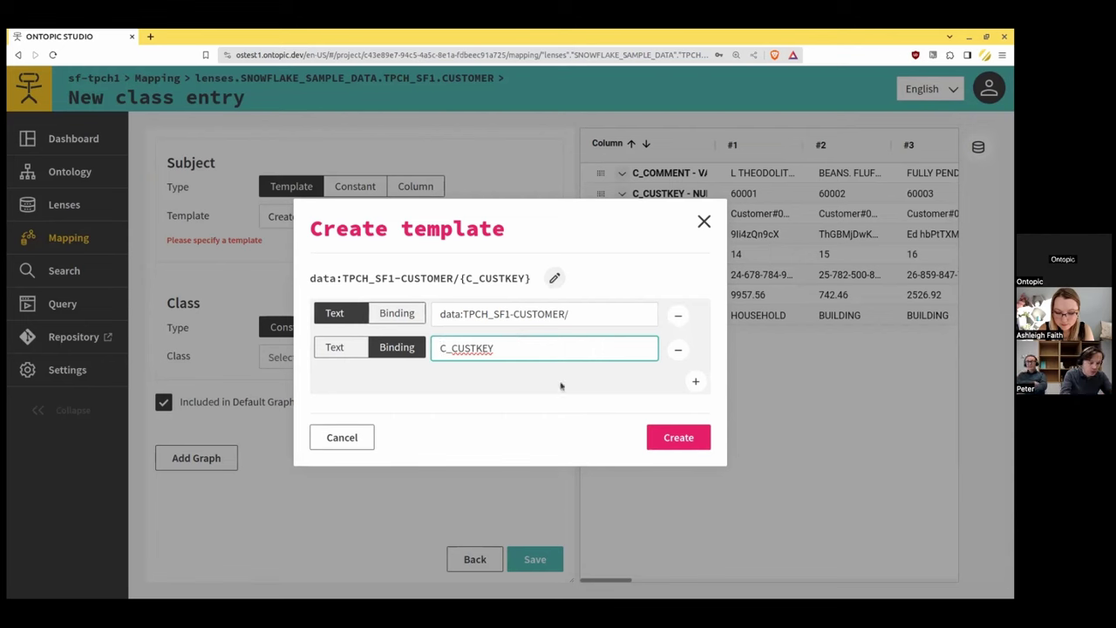
left_click(677, 437)
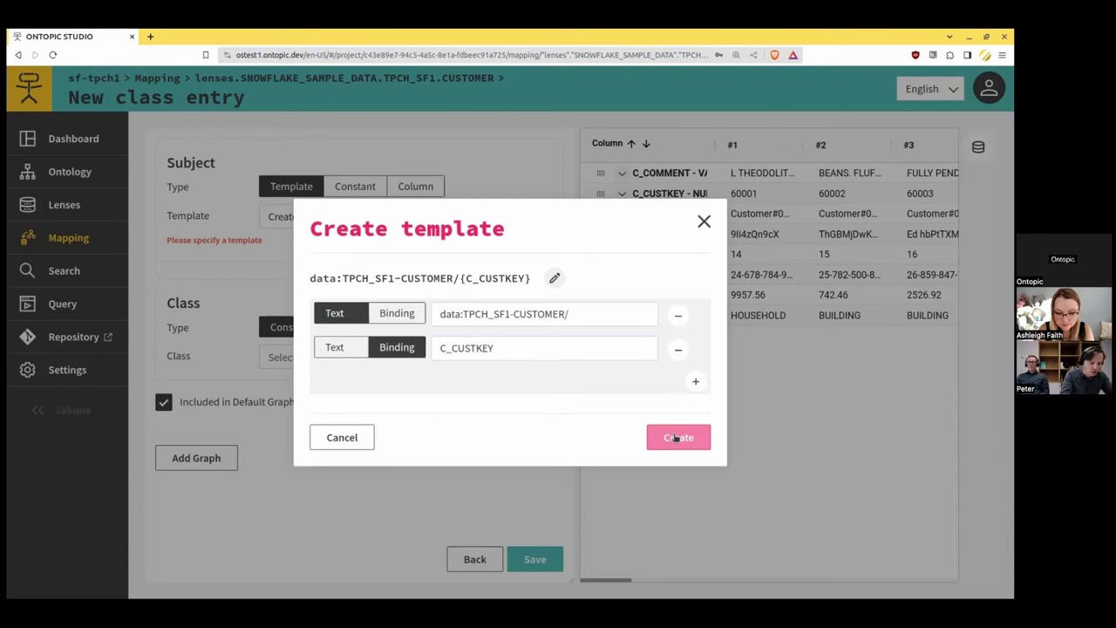
left_click(676, 437)
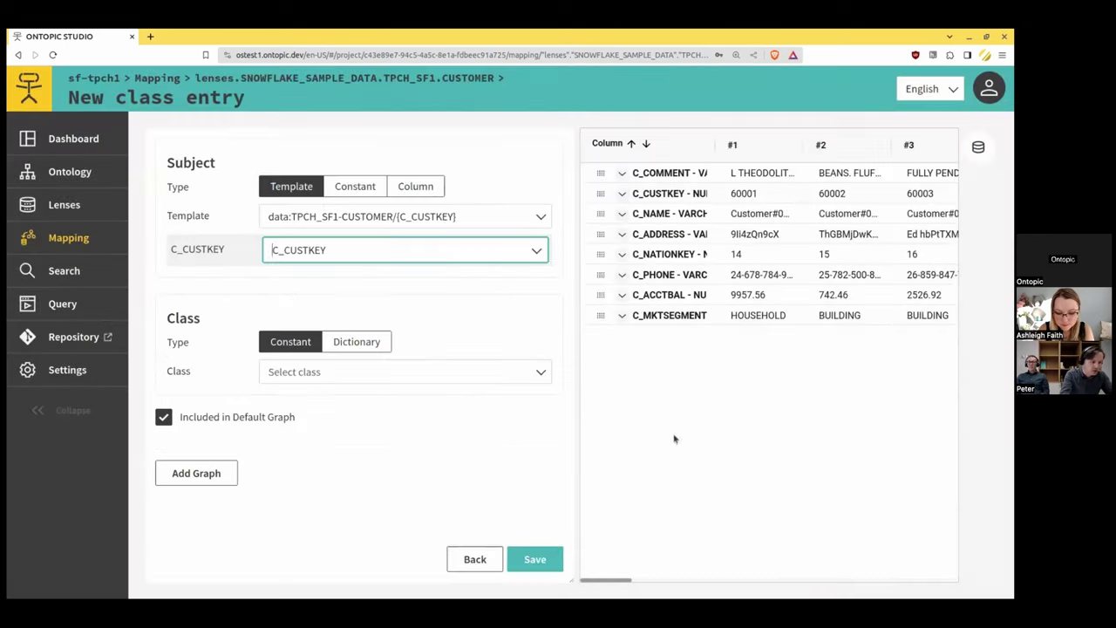
- Map the CUSTOMER subject data:TPCH_SF1-CUSTOMER/{C_CUSTKEY} to class schema:Person and save the entry
left_click(383, 371)
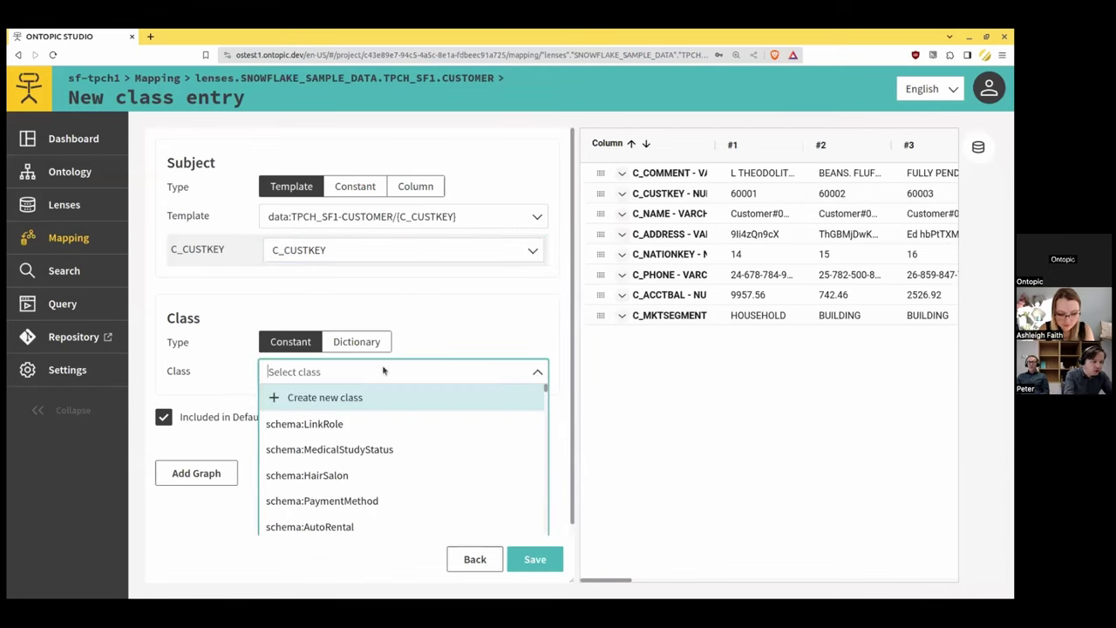
type("Person")
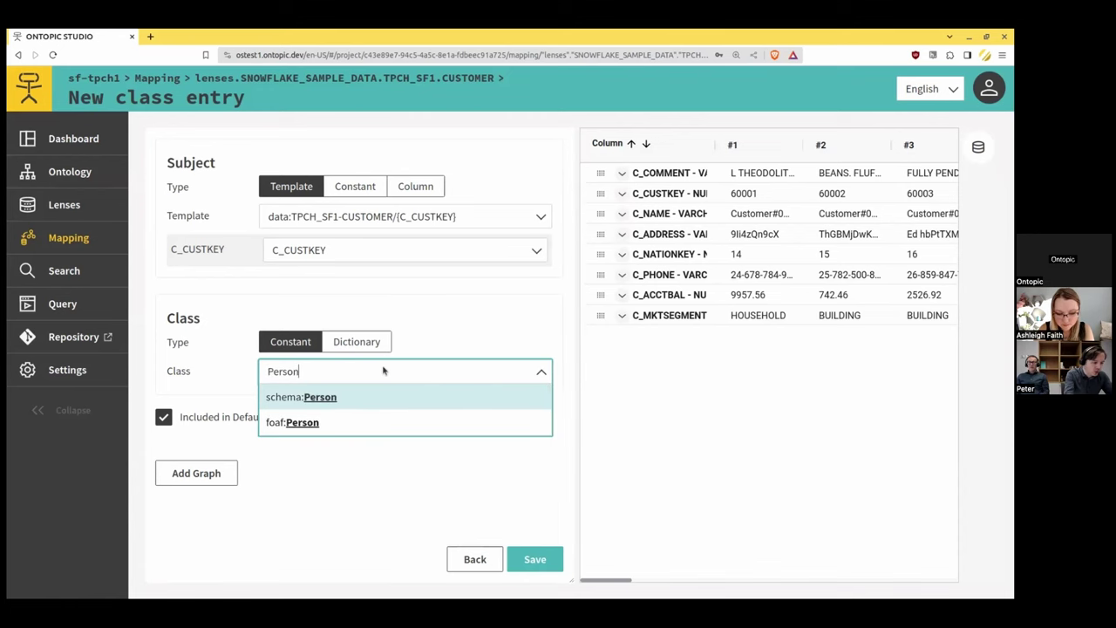
left_click(319, 403)
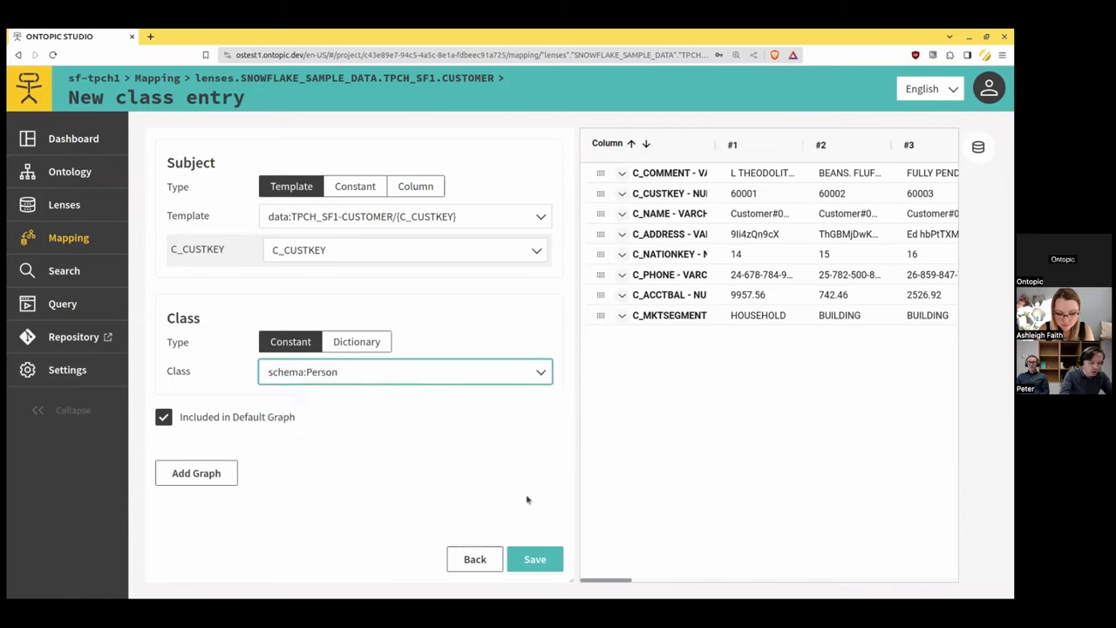
left_click(546, 558)
left_click(544, 558)
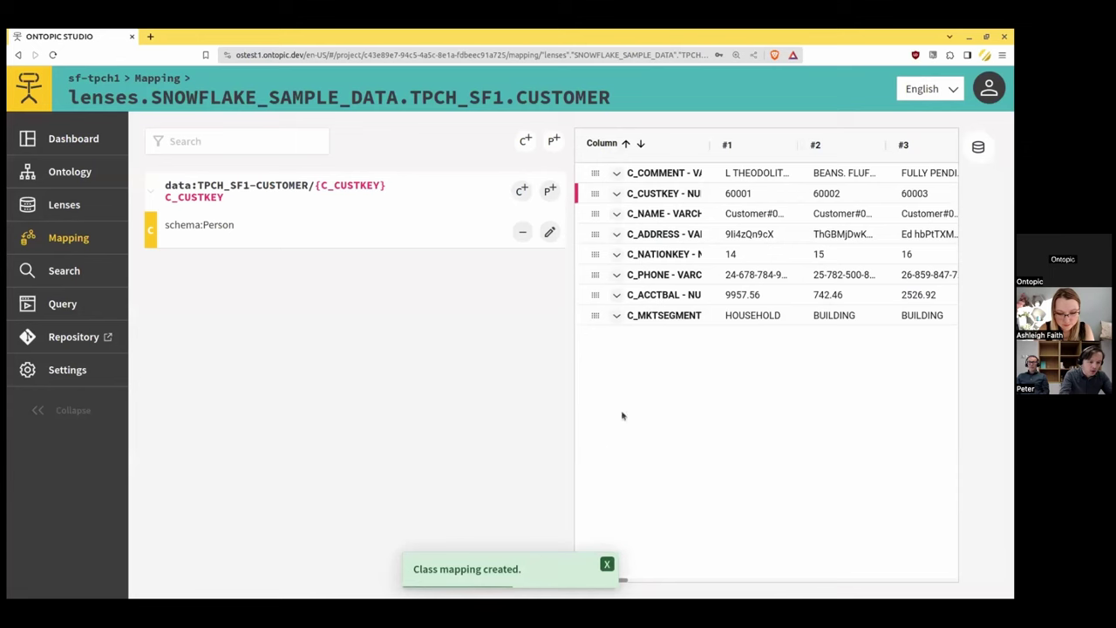
- Add a schema:name property entry taking xsd:string values from column C_NAME, and save it
left_click(547, 195)
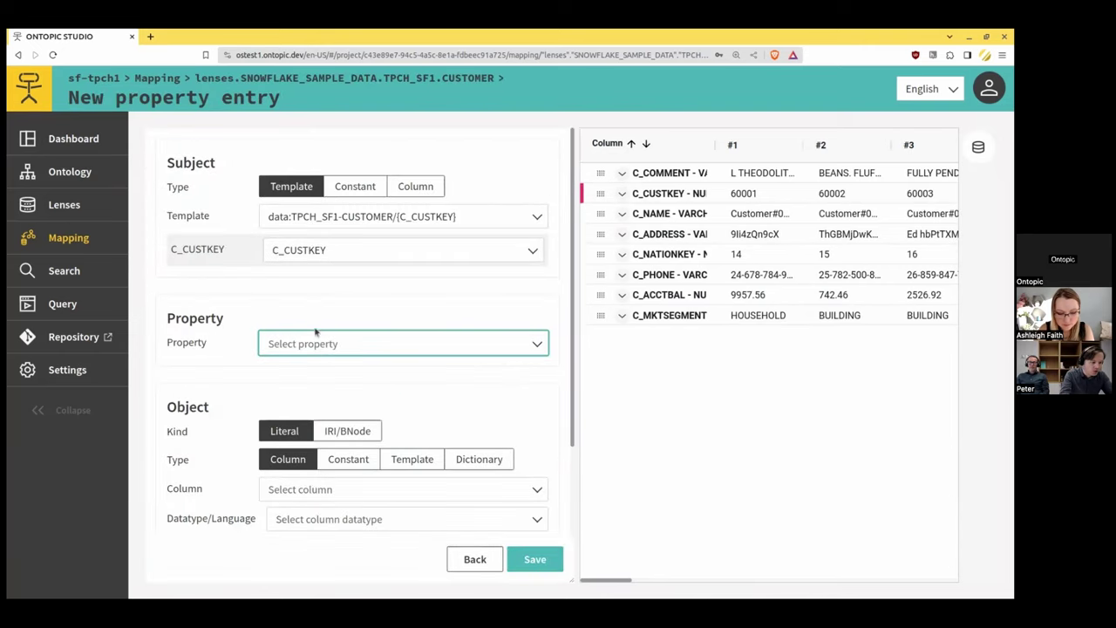
type("name")
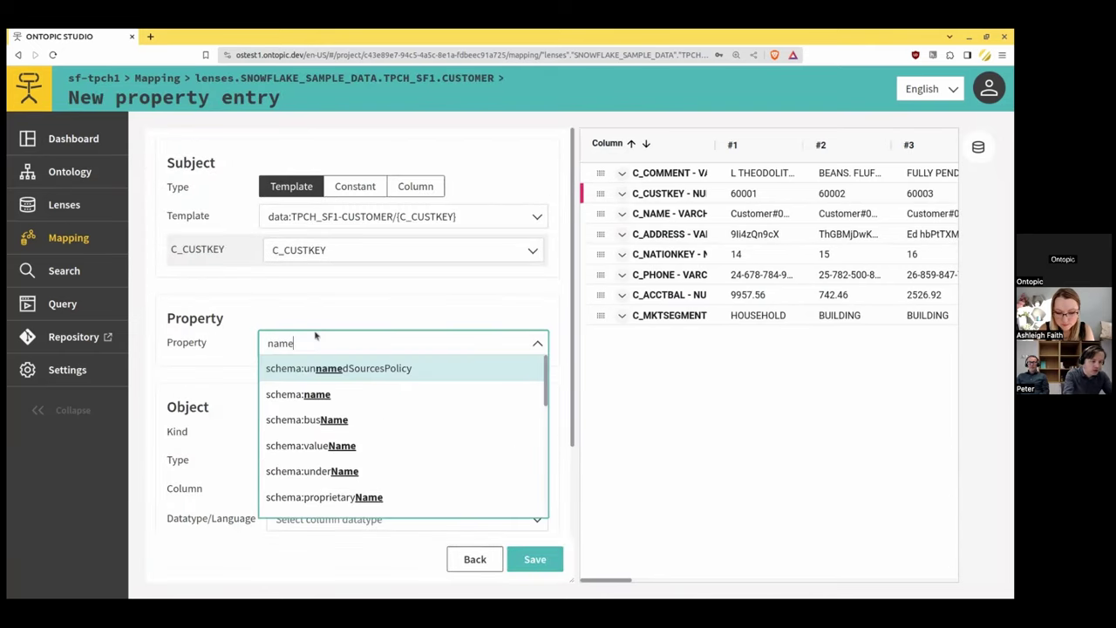
left_click(319, 392)
left_click(295, 497)
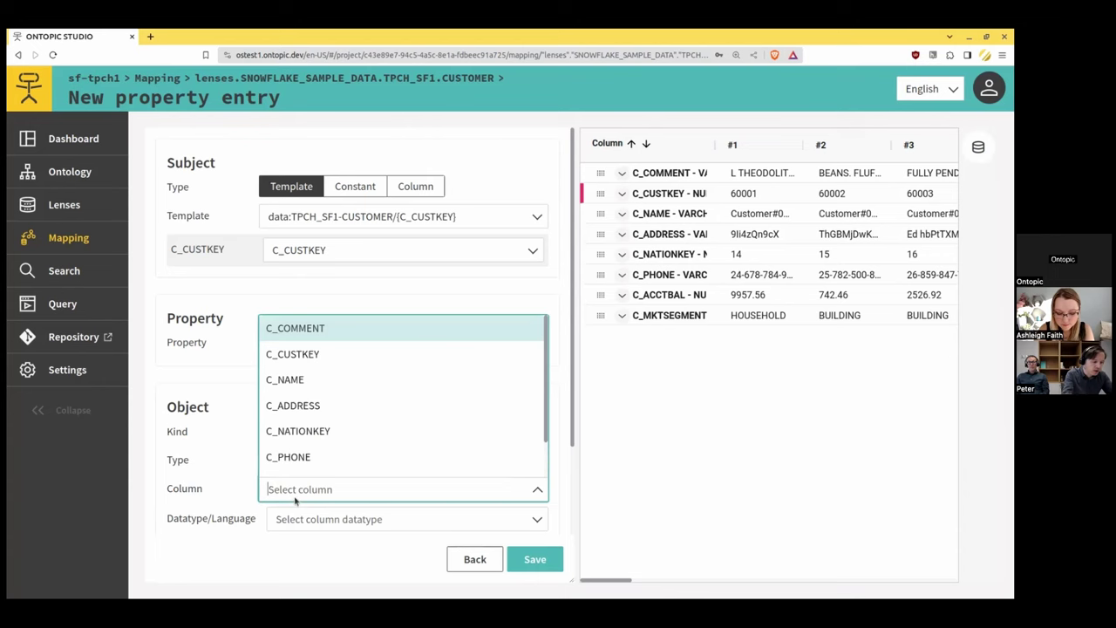
type("N")
left_click(295, 387)
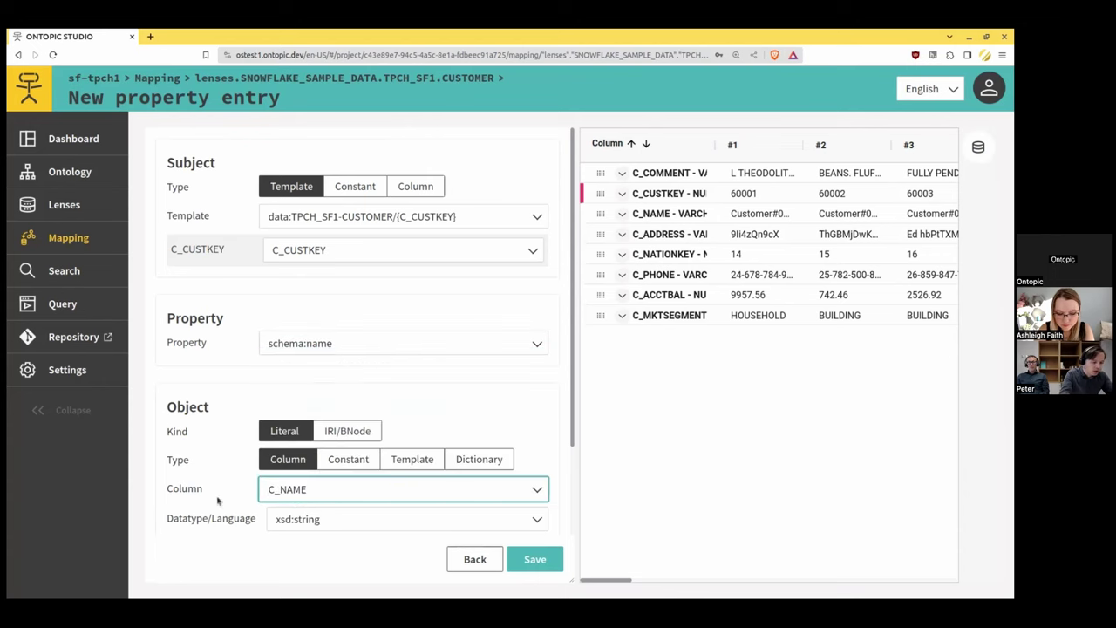
left_click(537, 559)
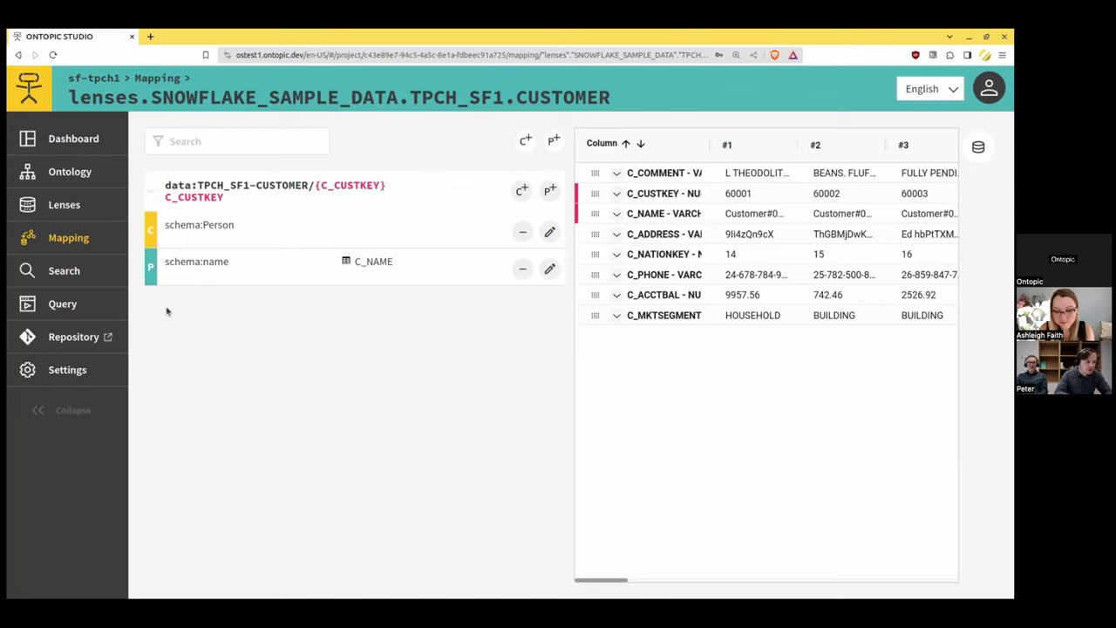
- Create a Git snapshot of the sf-tpch1 project from its dashboard and open its repository
left_click(75, 143)
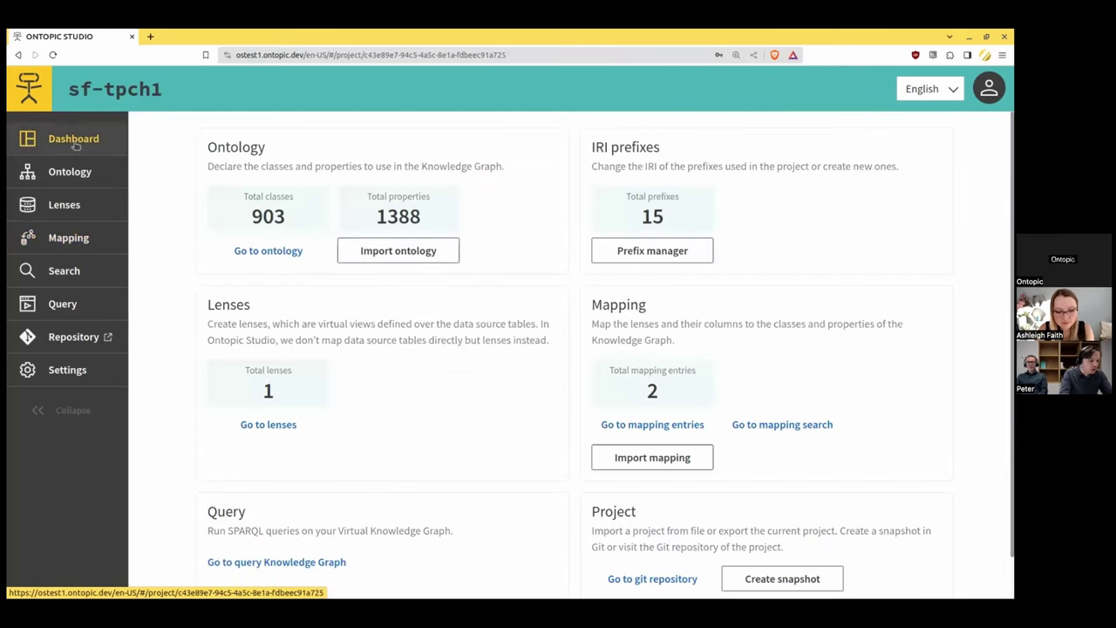
scroll(453, 409, "down", 1)
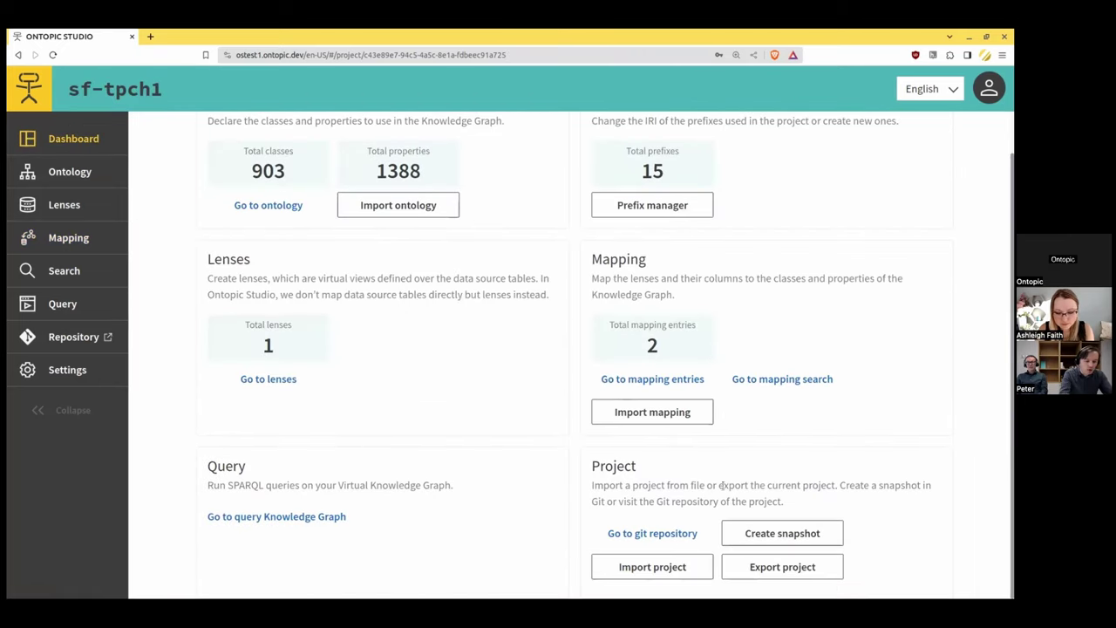
left_click(765, 543)
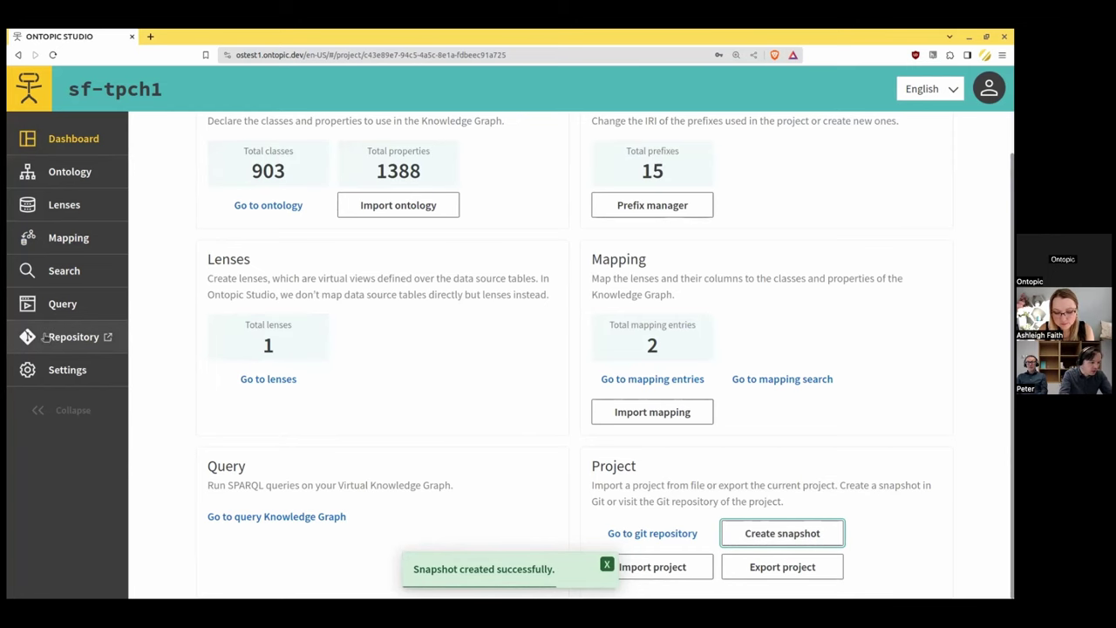
left_click(46, 337)
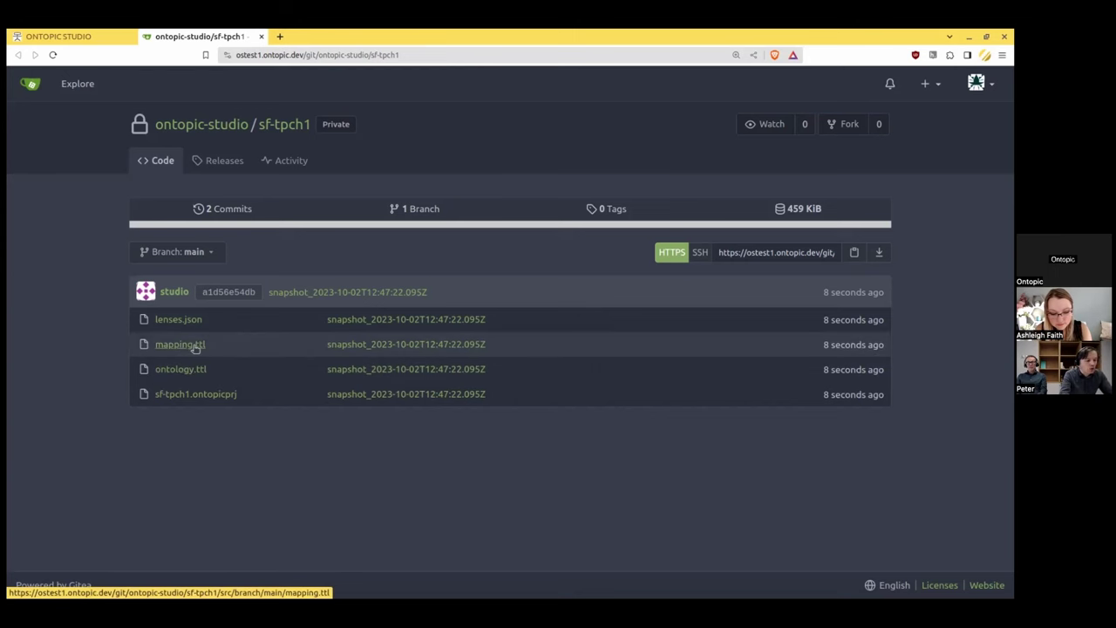
- Read through the generated R2RML in mapping.ttl, then go back to the repository file list
left_click(195, 346)
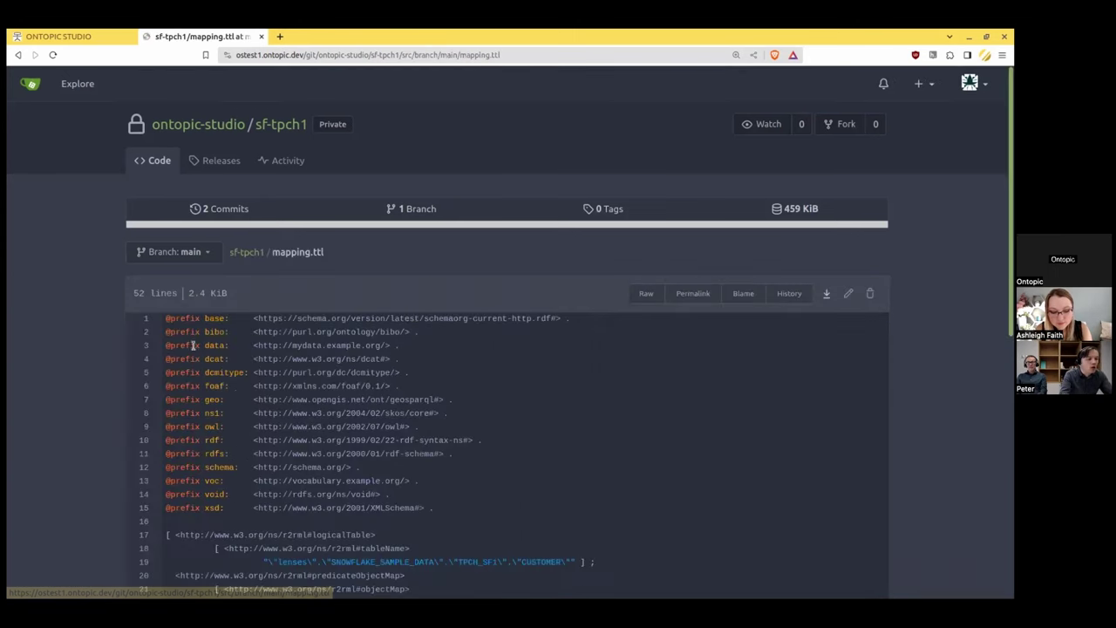
scroll(250, 440, "down", 2)
scroll(251, 440, "down", 1)
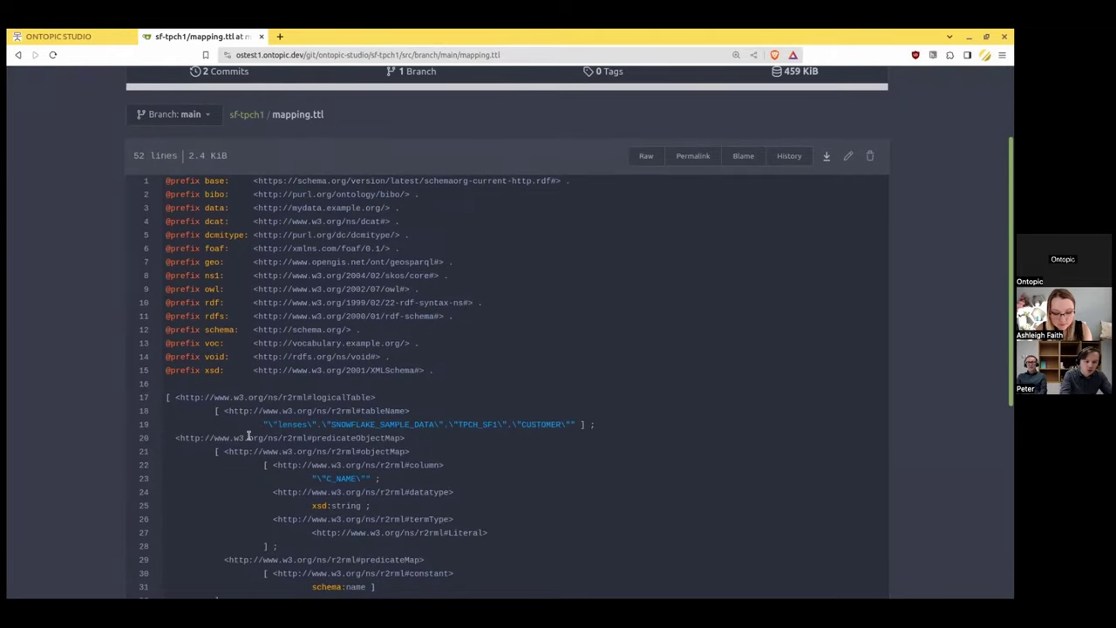
scroll(248, 435, "down", 3)
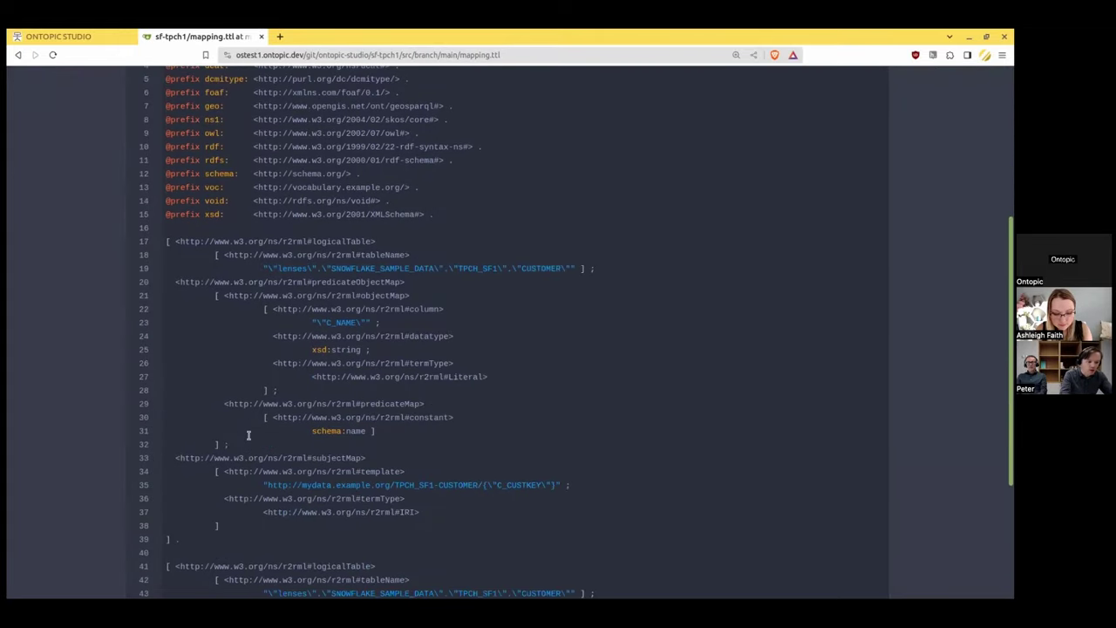
key("alt+Left")
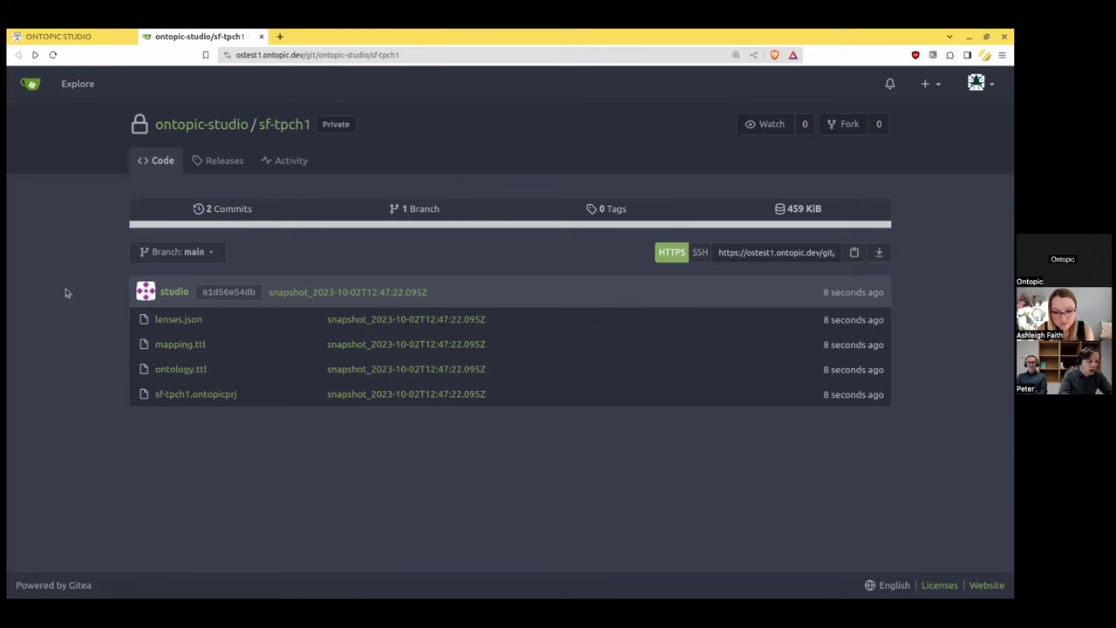
- Return to the Ontopic Studio project and open its SPARQL query page
left_click(71, 40)
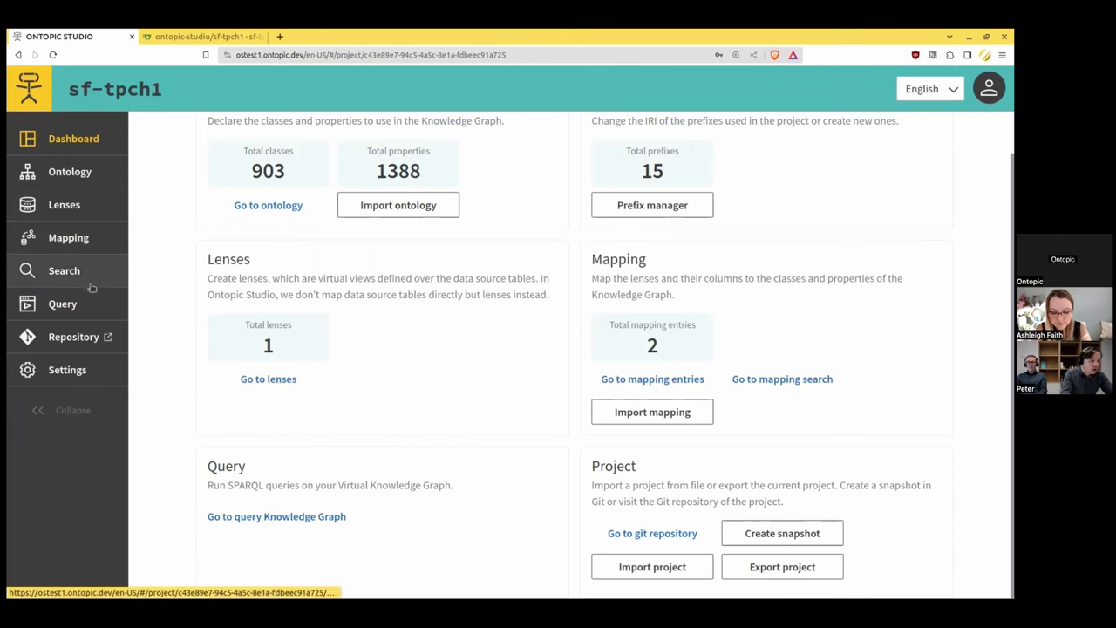
left_click(91, 302)
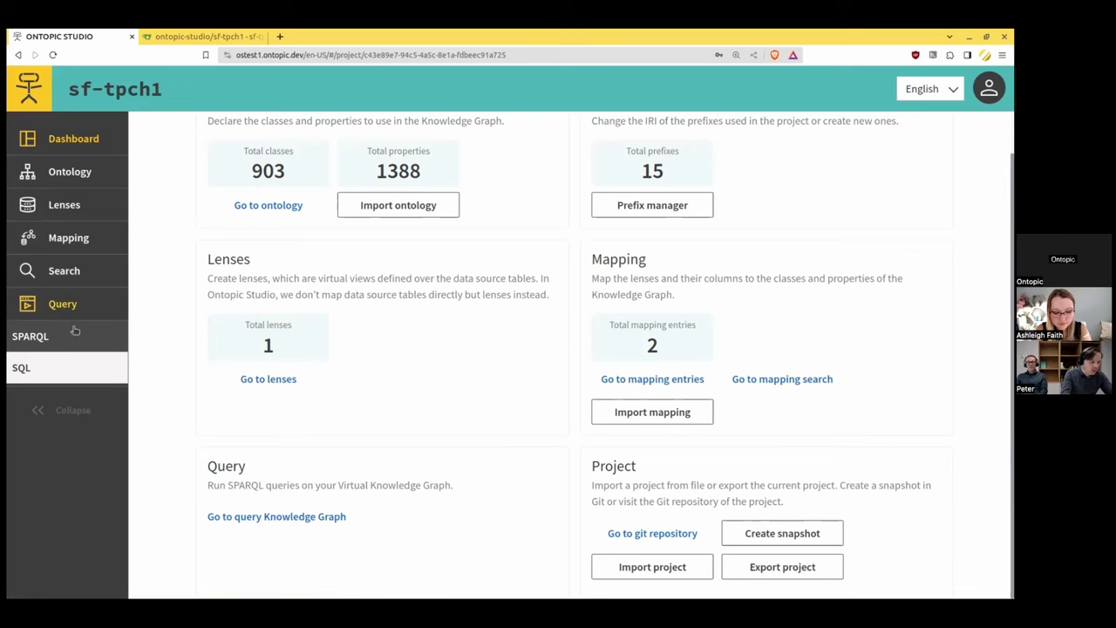
left_click(75, 331)
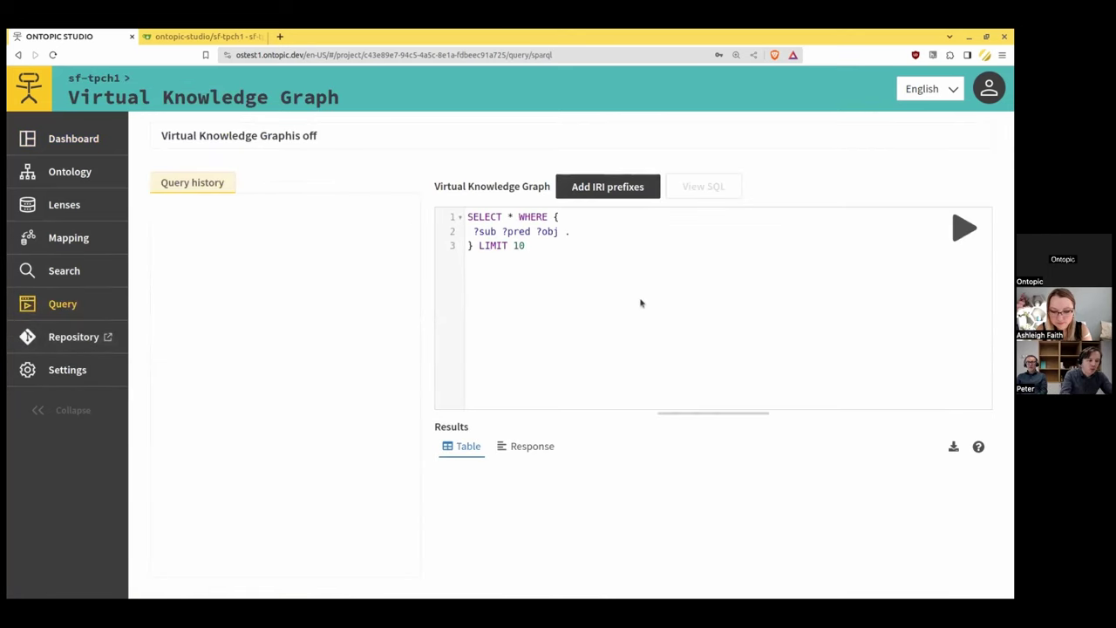
- Run the default LIMIT 10 SPARQL query, starting the Virtual Knowledge Graph, and review the 10 results
left_click(607, 245)
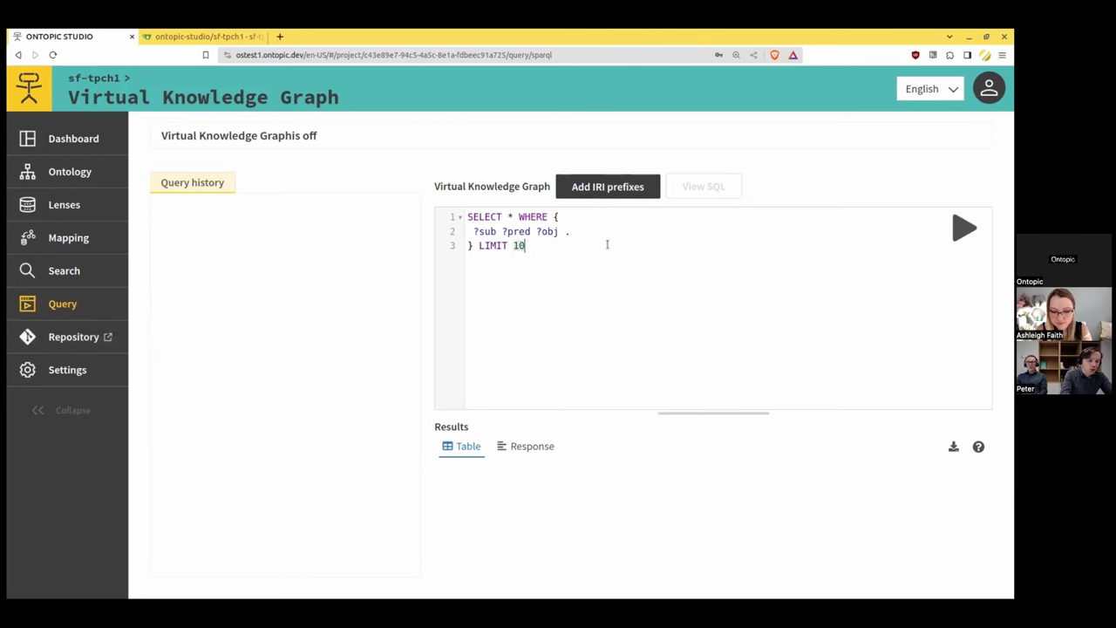
left_click(965, 229)
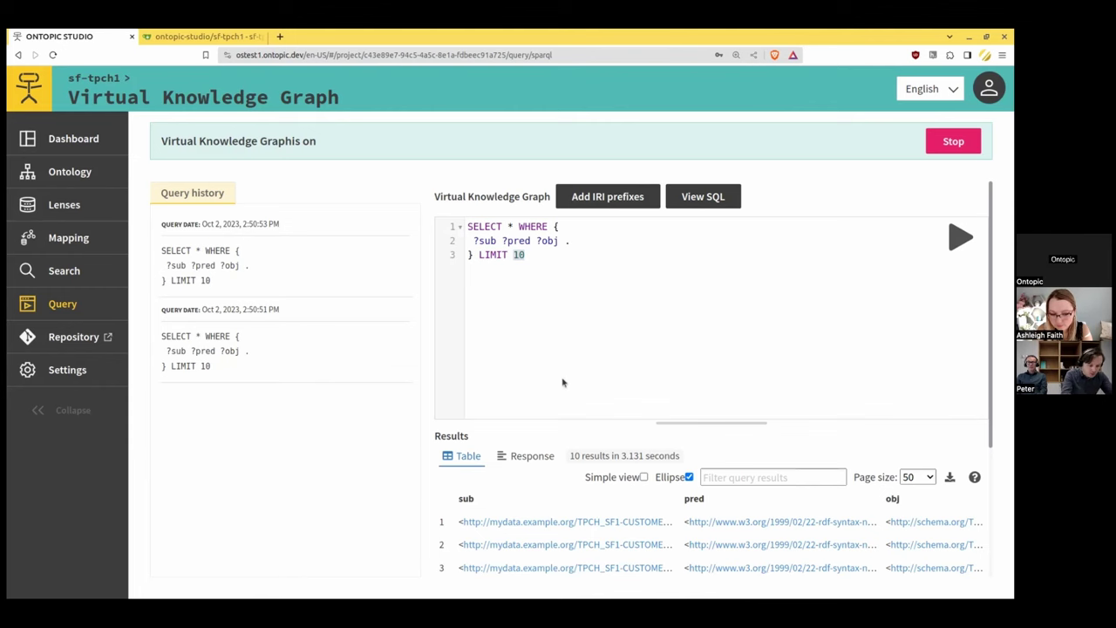
scroll(563, 382, "down", 1)
scroll(562, 382, "up", 1)
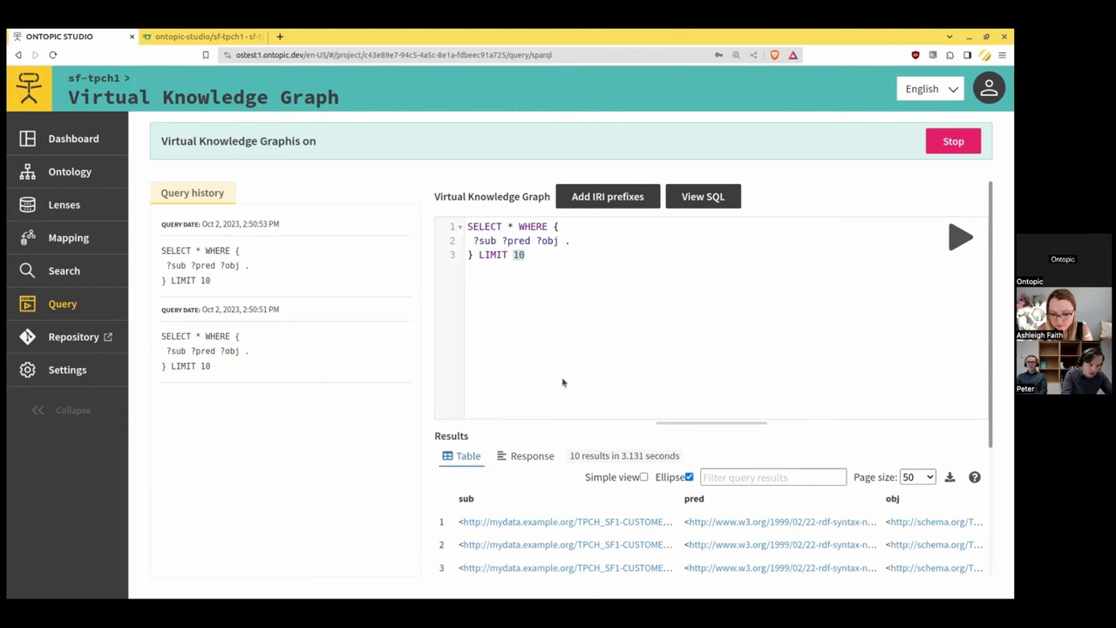
left_click(712, 202)
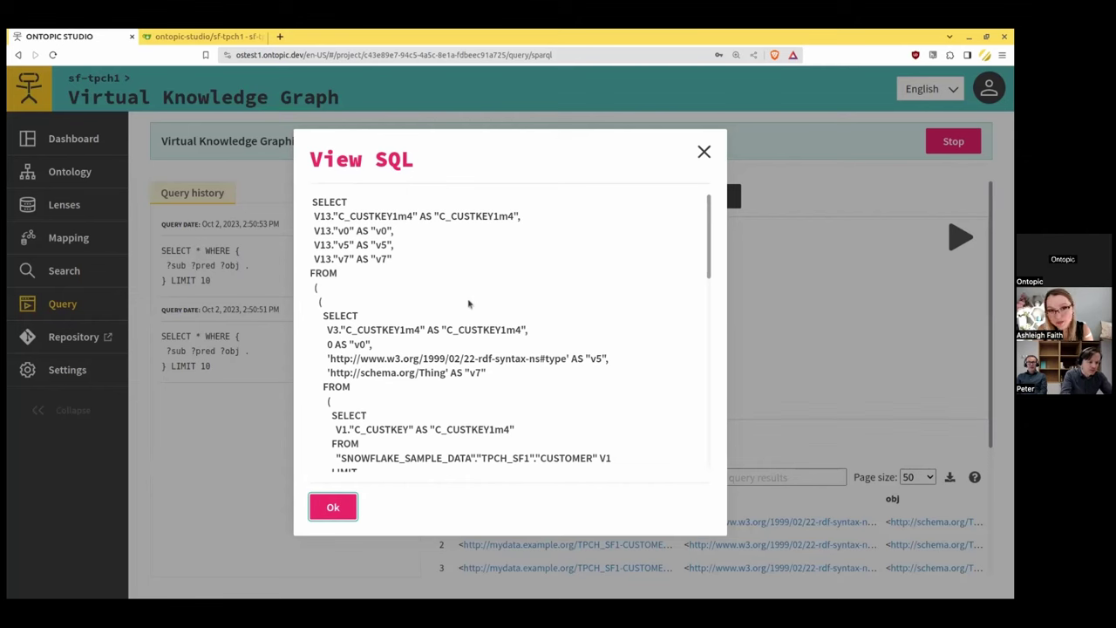
scroll(469, 303, "down", 5)
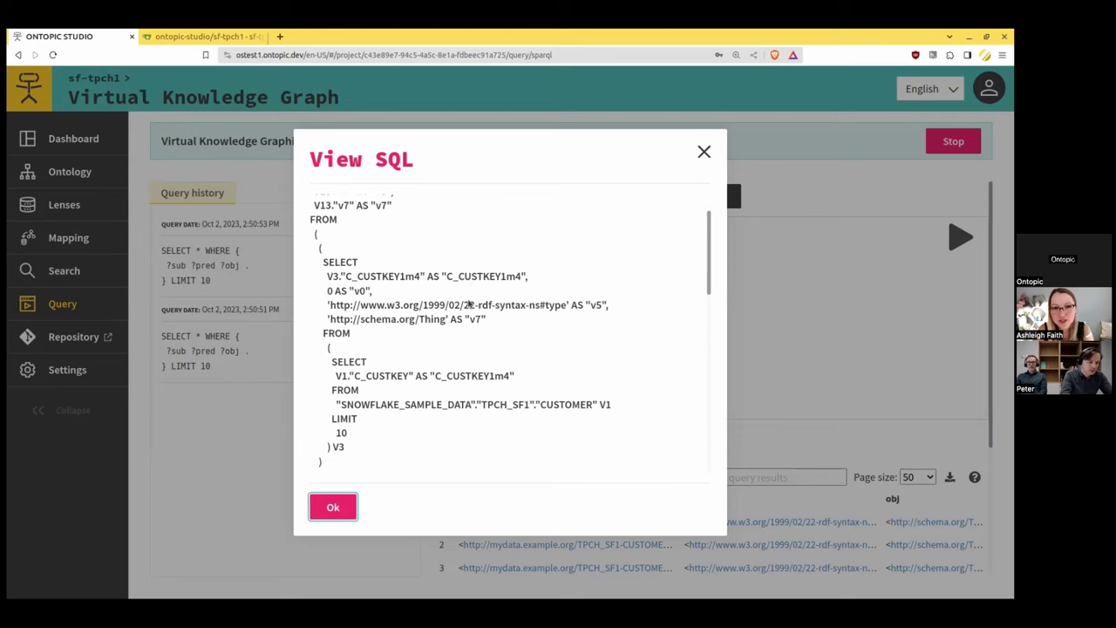
scroll(469, 303, "down", 8)
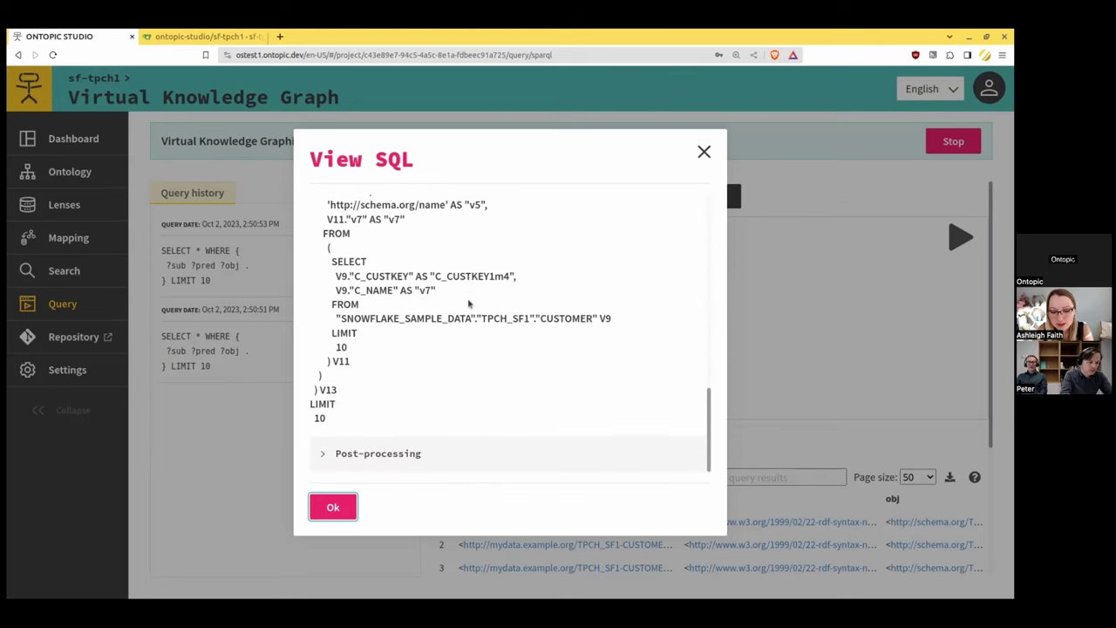
scroll(468, 303, "up", 10)
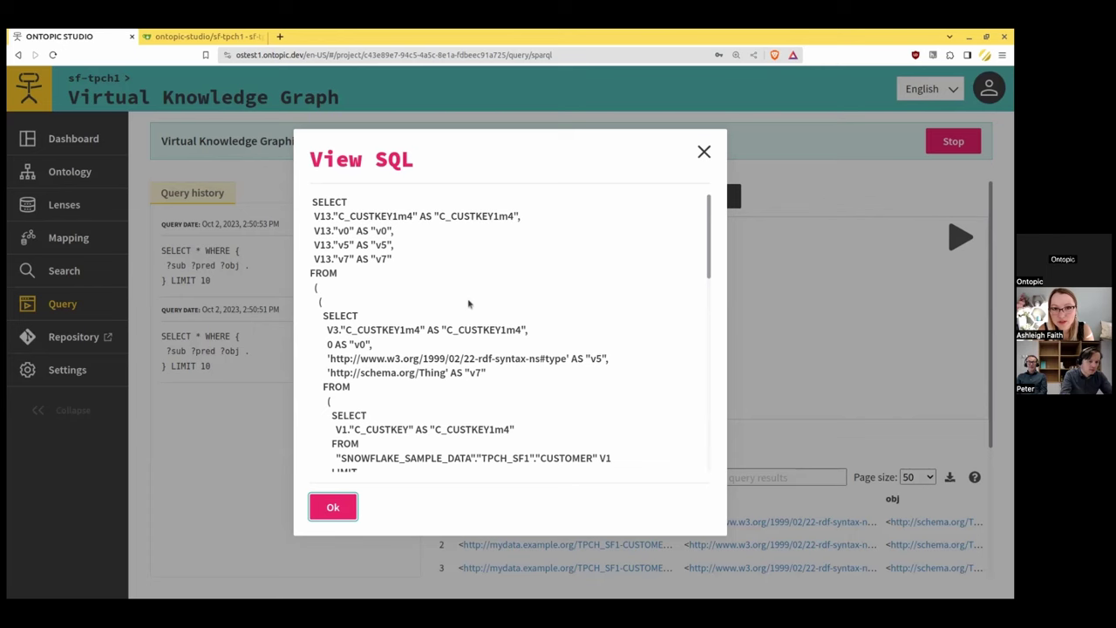
left_click(704, 152)
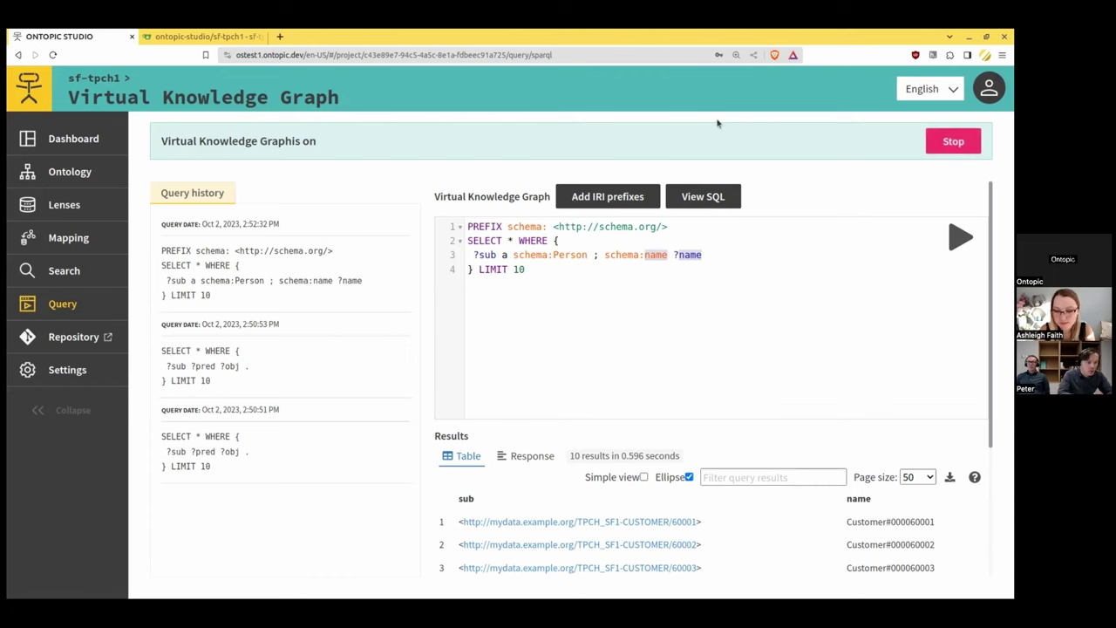
left_click(74, 139)
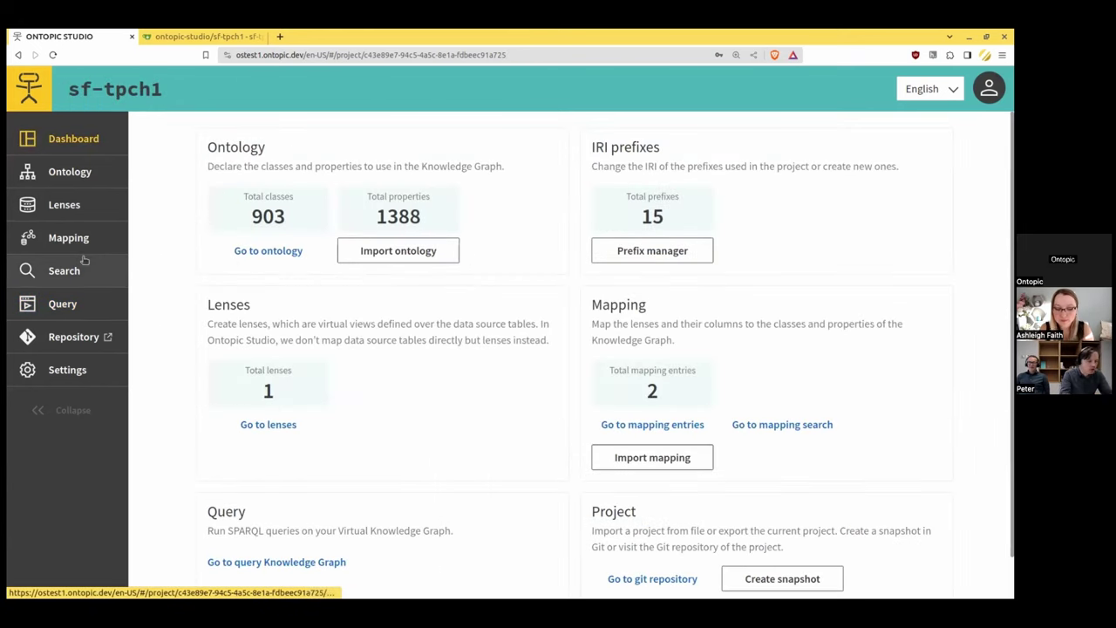
- Switch to the Ontopic-Data-Hub project dashboard showing 806 classes and 242 mapping entries
left_click(85, 259)
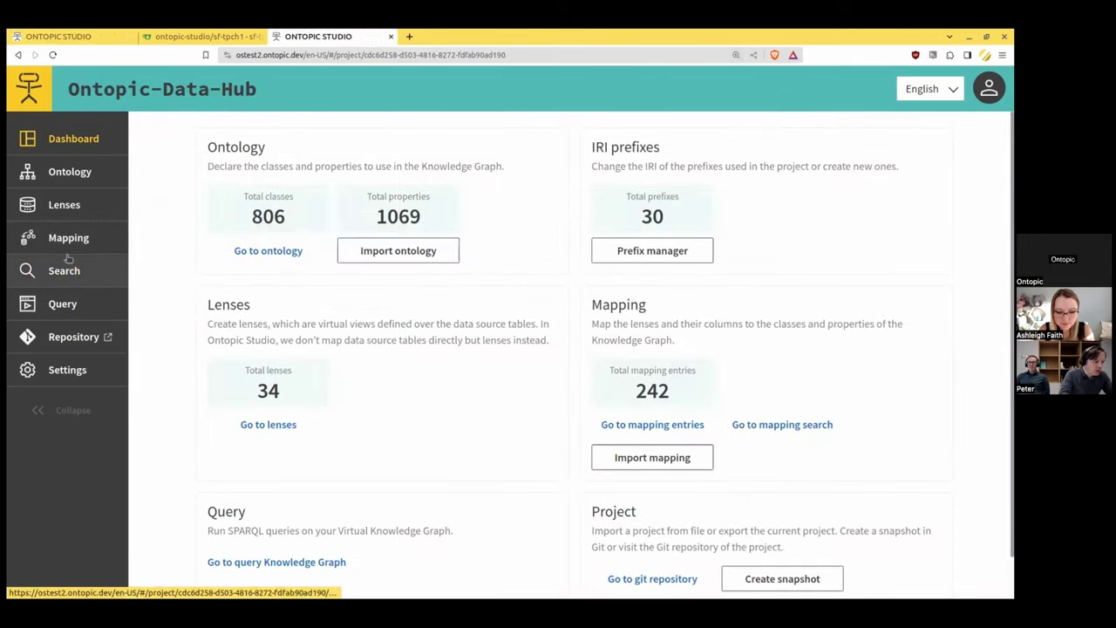
- Open the Ontopic-Data-Hub Mapping Search, browse its Classes list, and focus the class search box
left_click(65, 270)
scroll(262, 381, "down", 5)
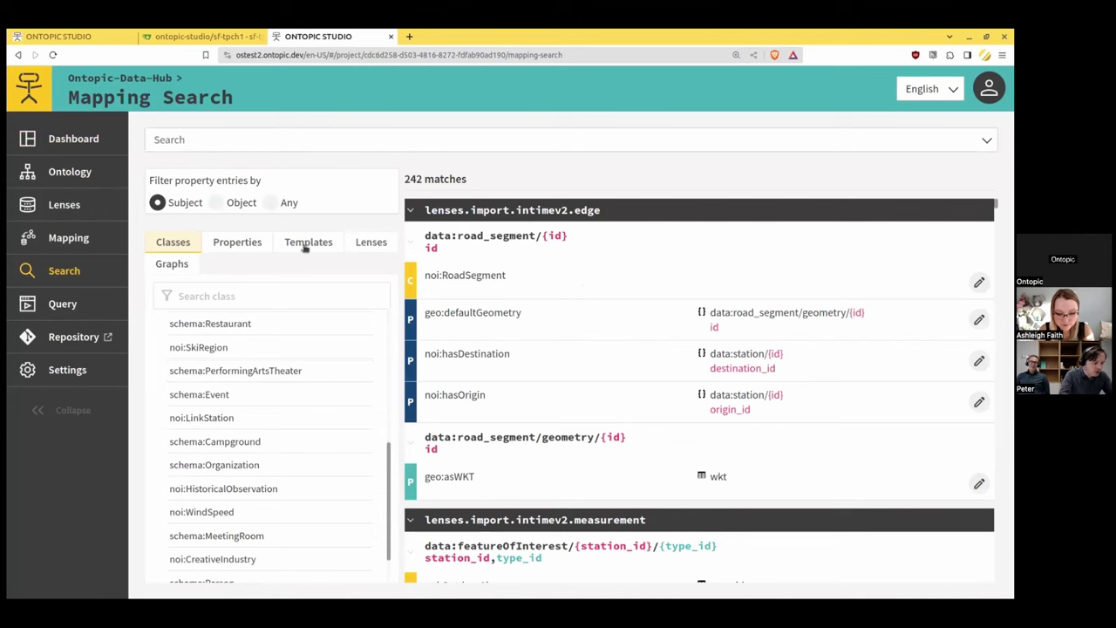
scroll(282, 401, "down", 8)
scroll(284, 404, "up", 13)
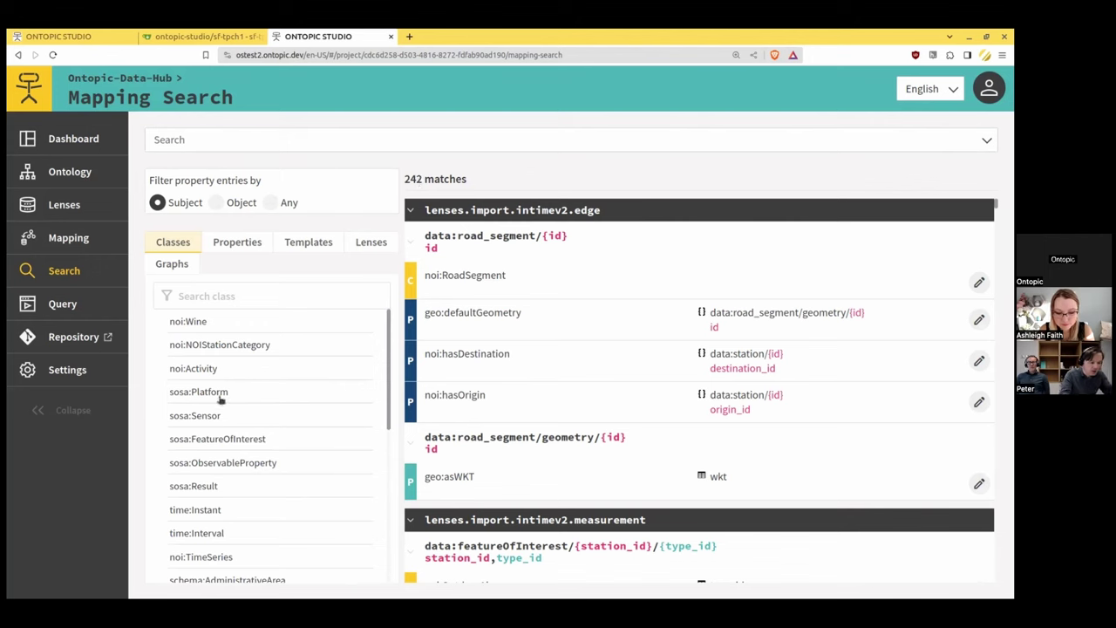
scroll(288, 356, "down", 3)
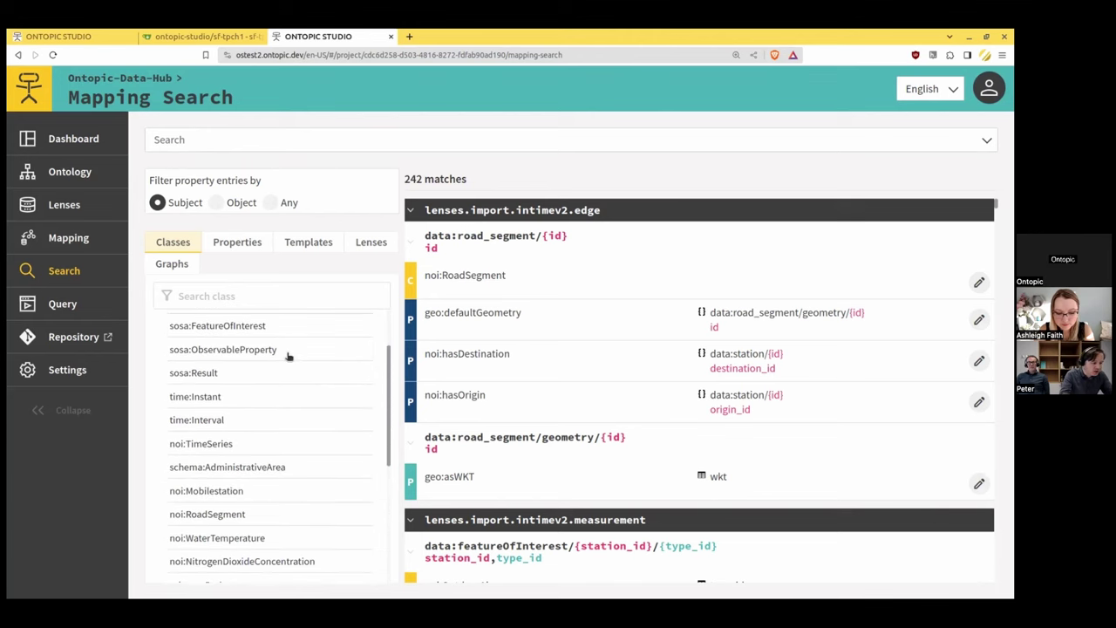
scroll(287, 356, "down", 10)
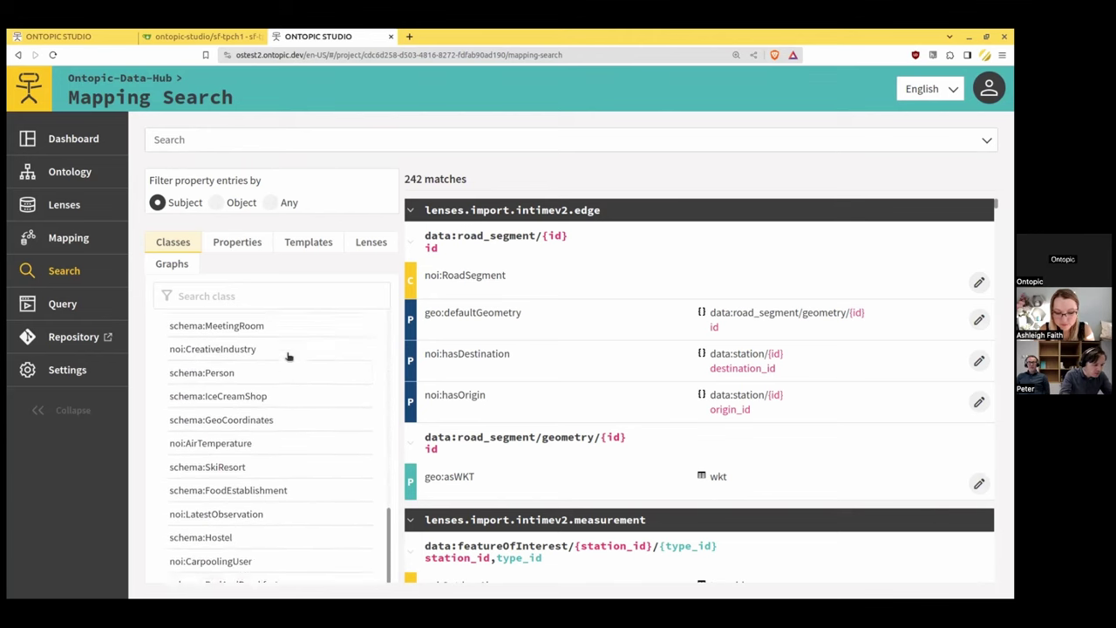
scroll(288, 356, "up", 13)
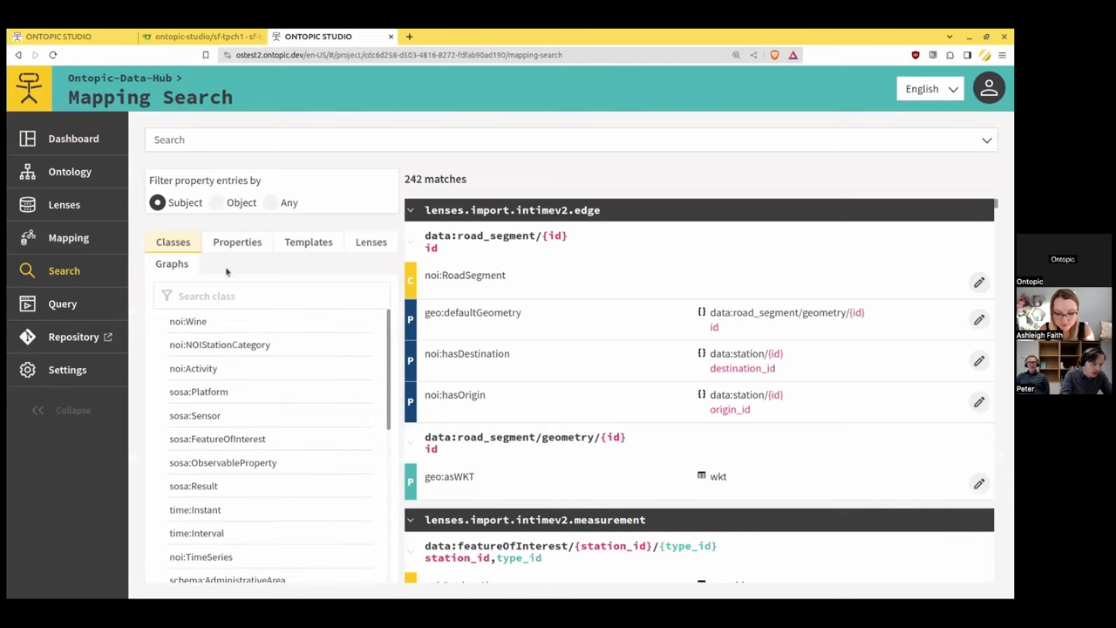
left_click(227, 298)
- Filter mappings to class schema:LodgingBusiness and open the schema:telephone property entry
type("lod")
left_click(227, 322)
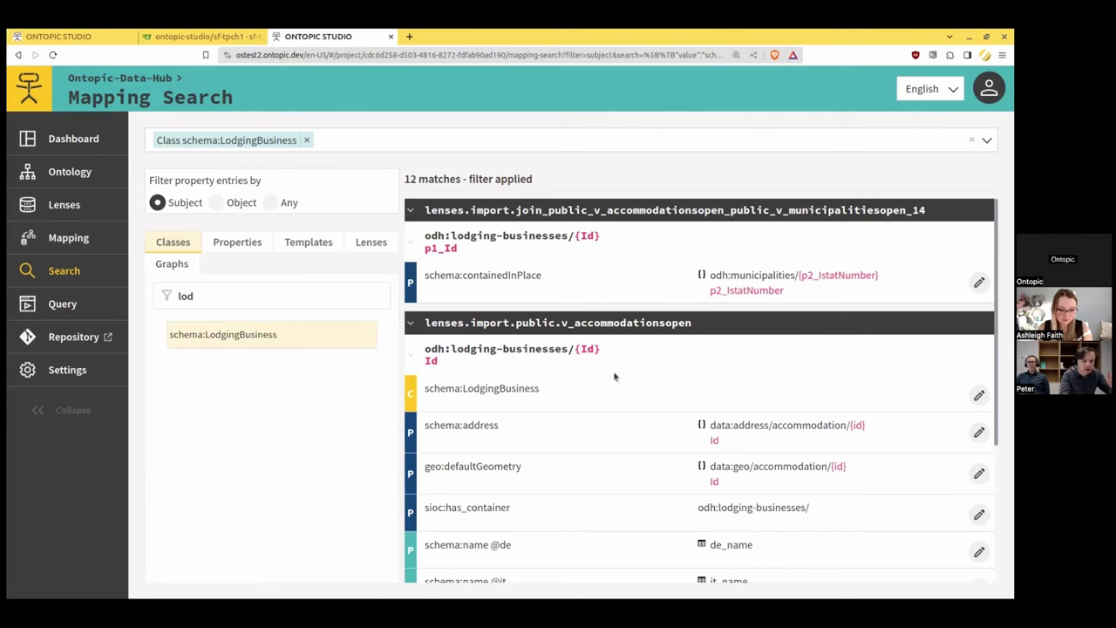
scroll(628, 361, "down", 2)
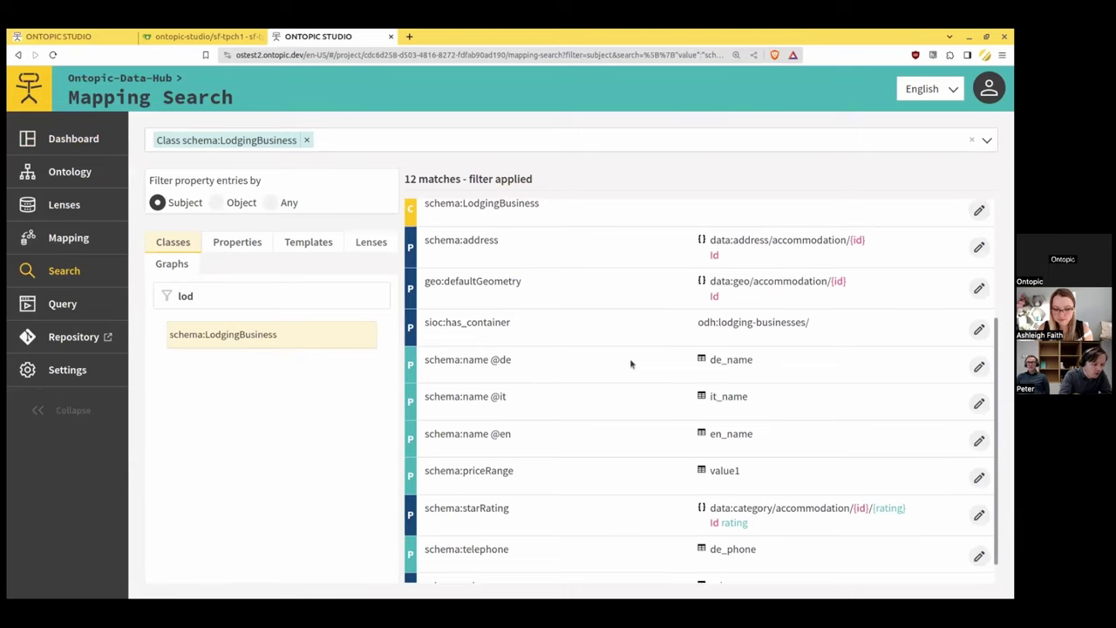
scroll(631, 364, "up", 2)
scroll(631, 364, "down", 2)
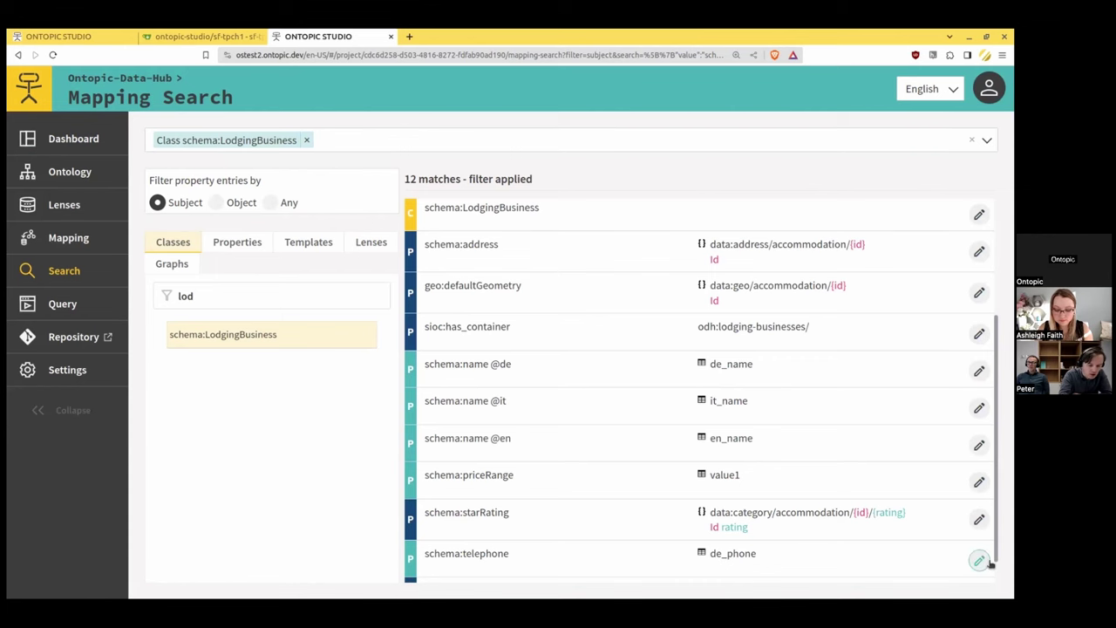
left_click(980, 560)
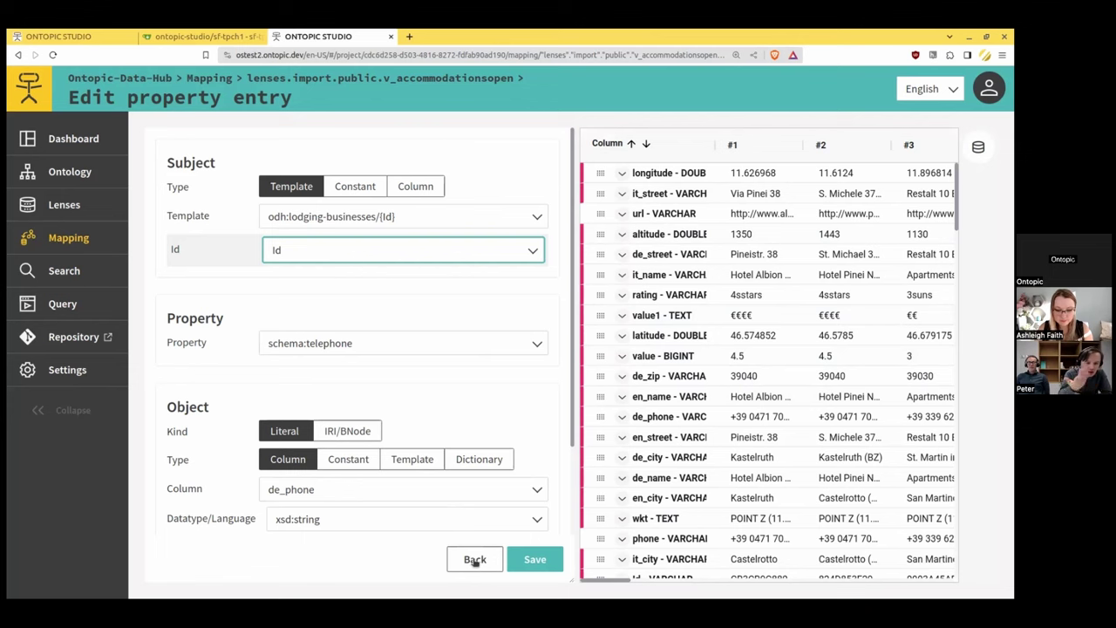
- Open the v_accommodationsopen lens feeding this mapping and view its key constraints
left_click(979, 148)
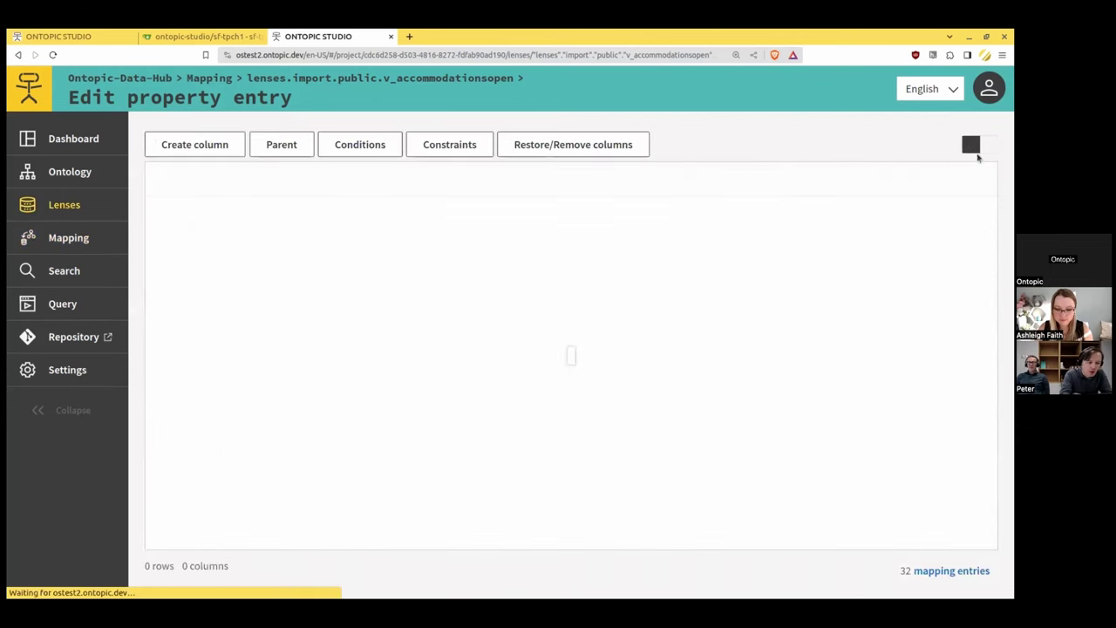
left_click(414, 149)
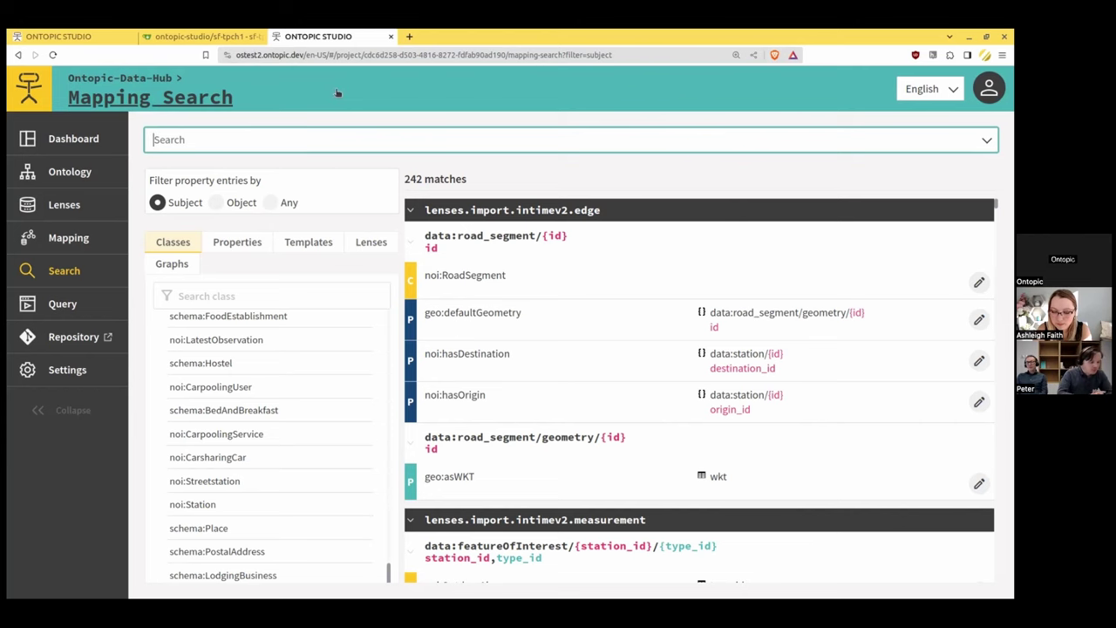
- Go back to the Mapping Search filtered to schema:LodgingBusiness, showing its 12 v_accommodationsopen matches
left_click(38, 92)
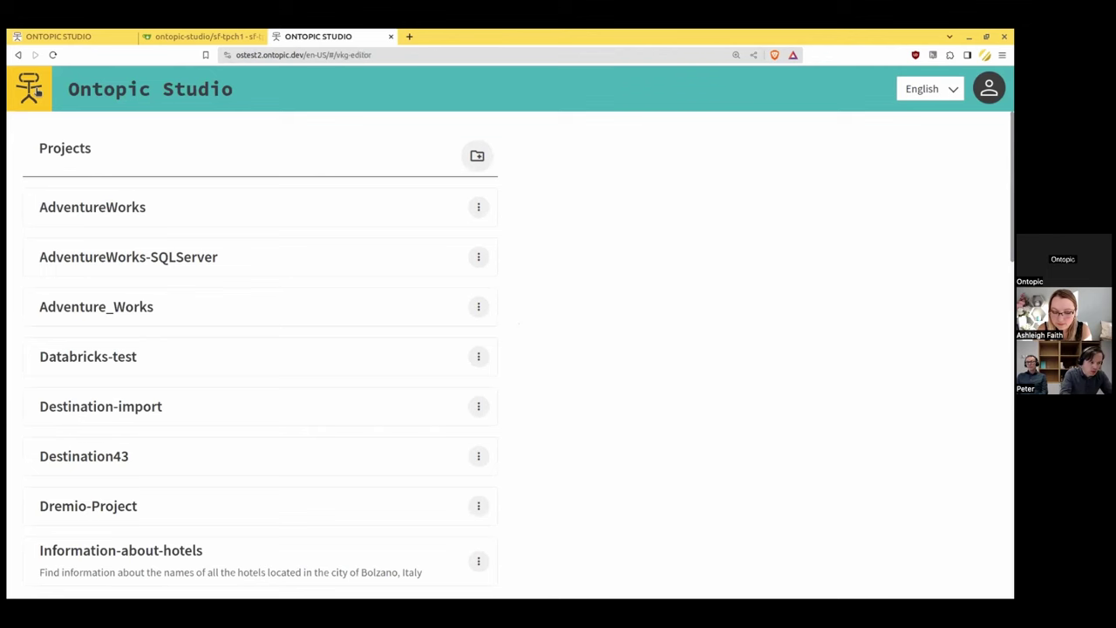
left_click(17, 55)
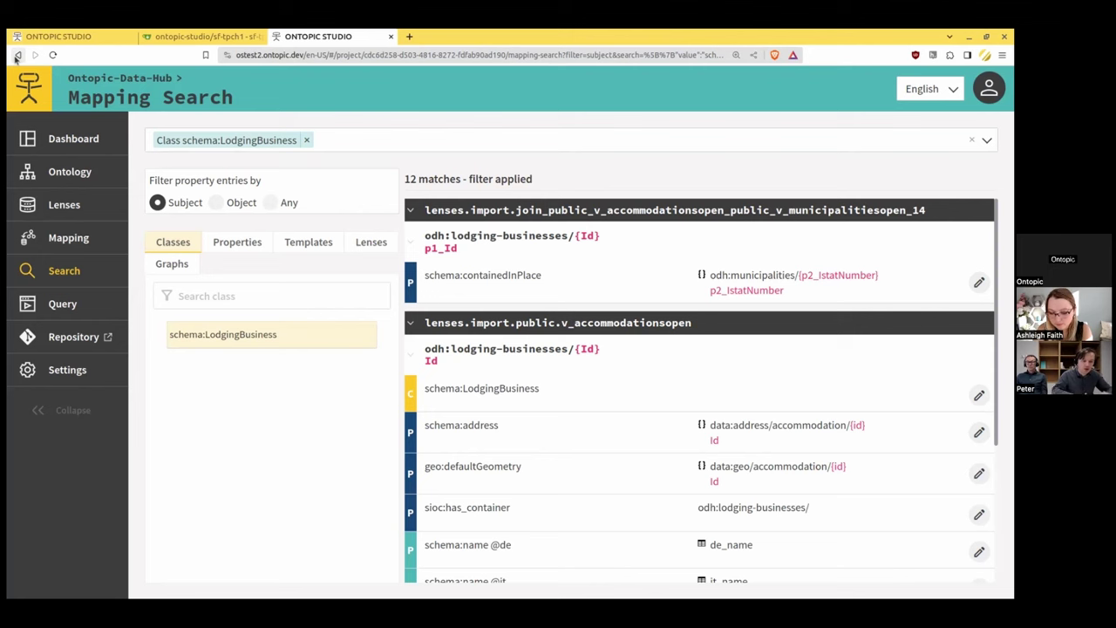
- Return to the v_accommodationsopen class entry editor and scroll down through its settings
left_click(17, 56)
scroll(708, 272, "down", 2)
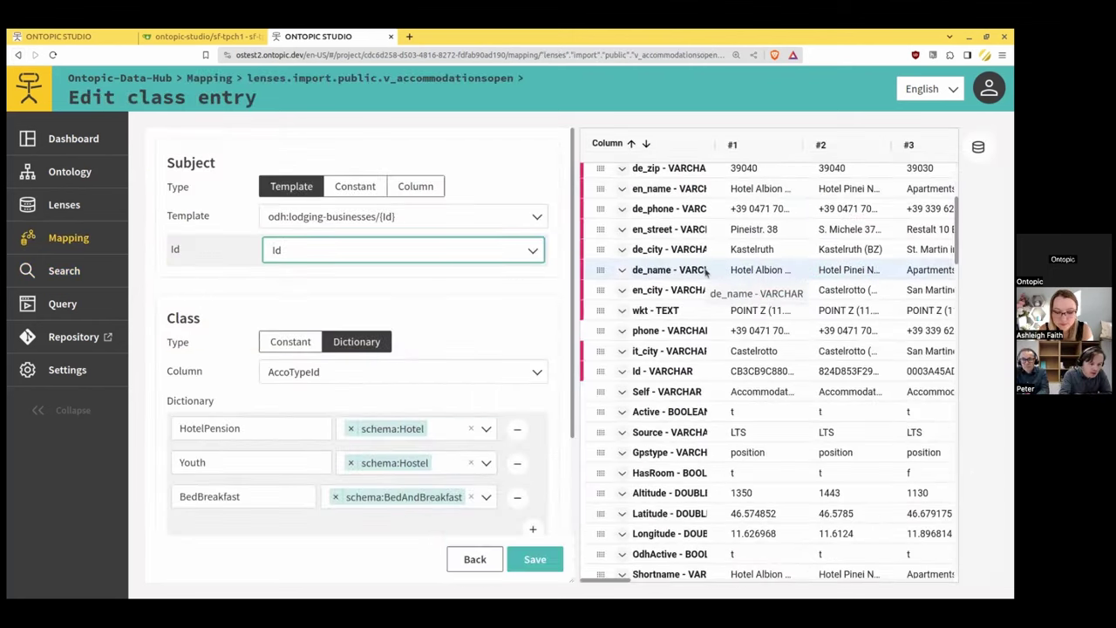
scroll(708, 272, "down", 1)
scroll(706, 274, "down", 1)
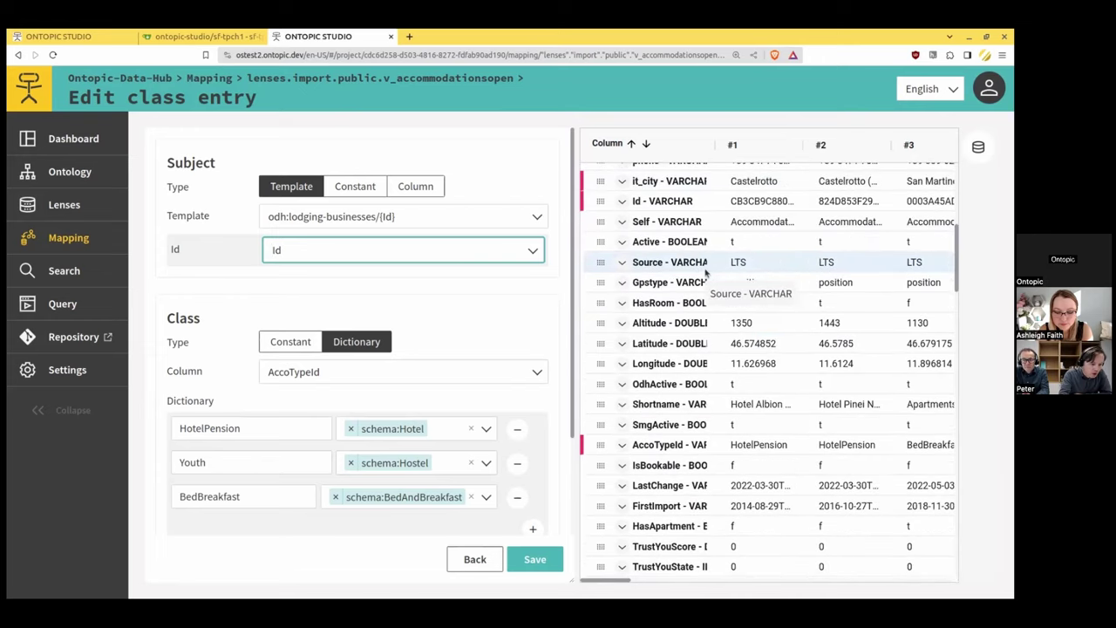
- Sort lens columns by name ascending and review the AccoTypeId mapping to Hotel, Hostel, BedAndBreakfast
left_click(646, 143)
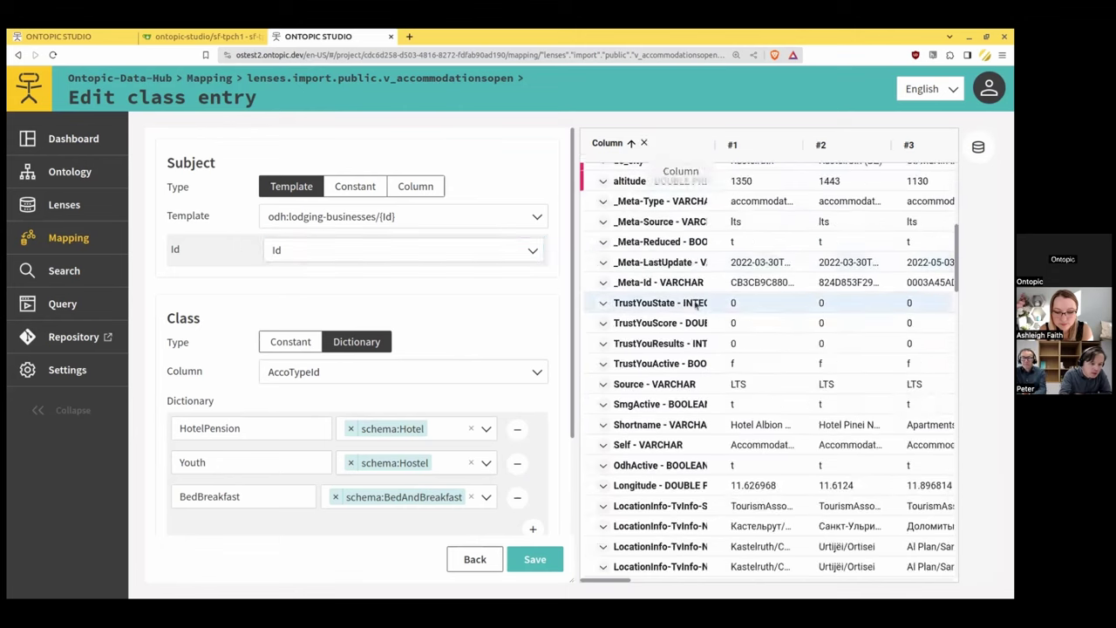
left_click(632, 143)
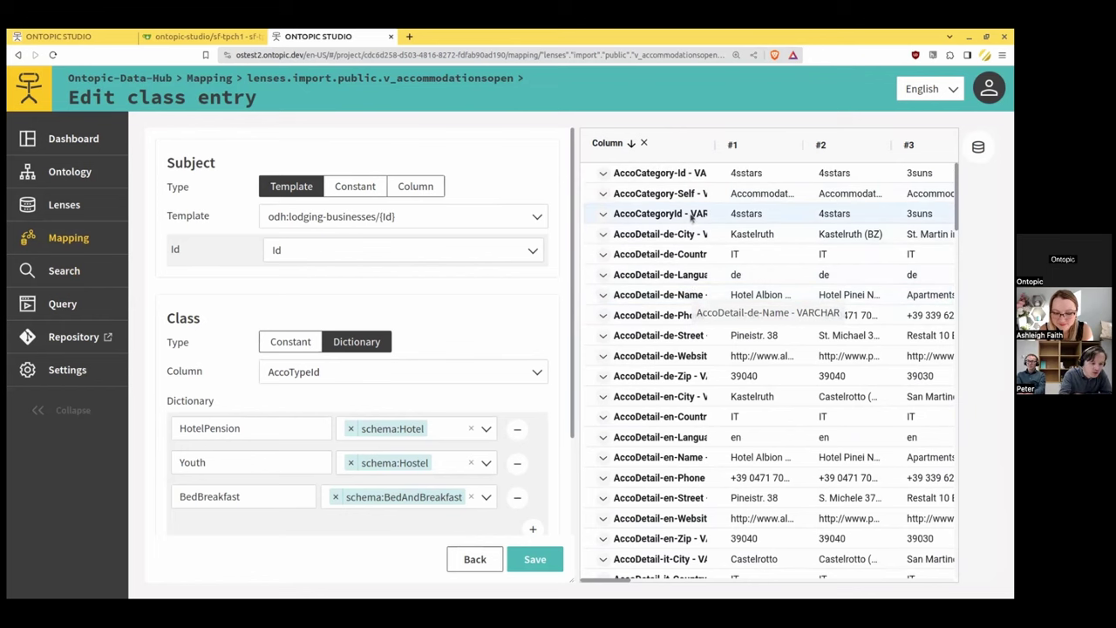
scroll(688, 262, "down", 5)
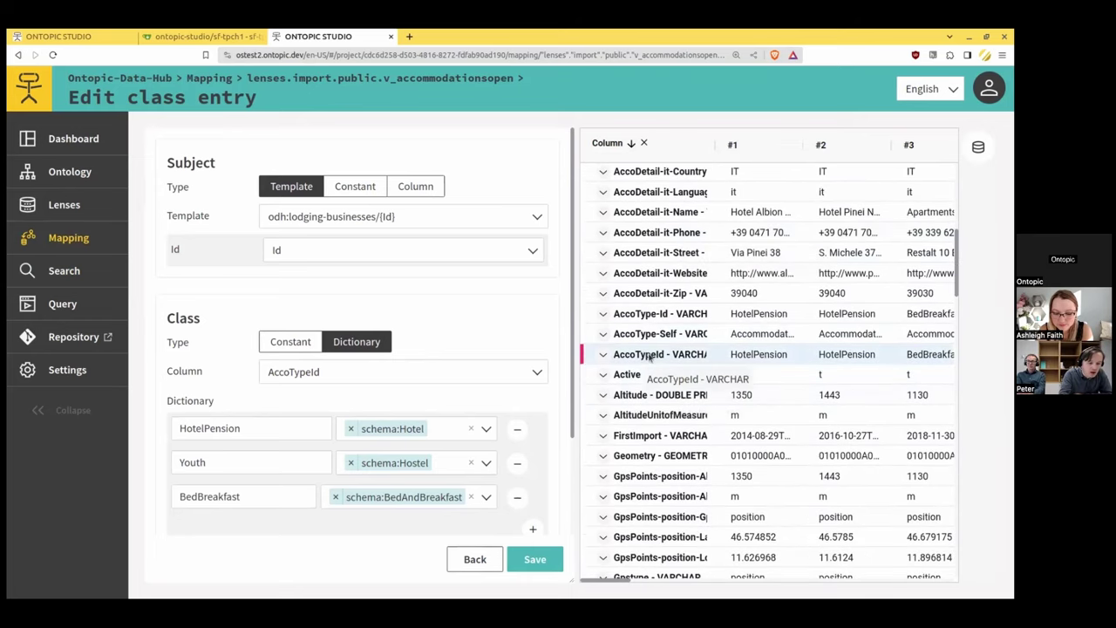
scroll(741, 358, "right", 2)
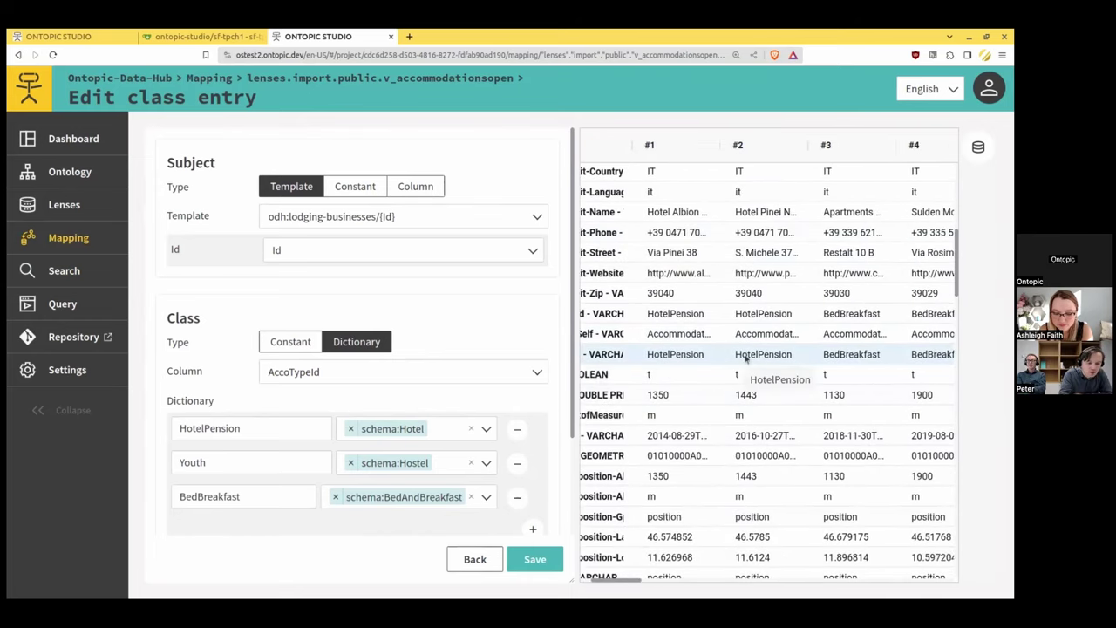
scroll(746, 357, "right", 3)
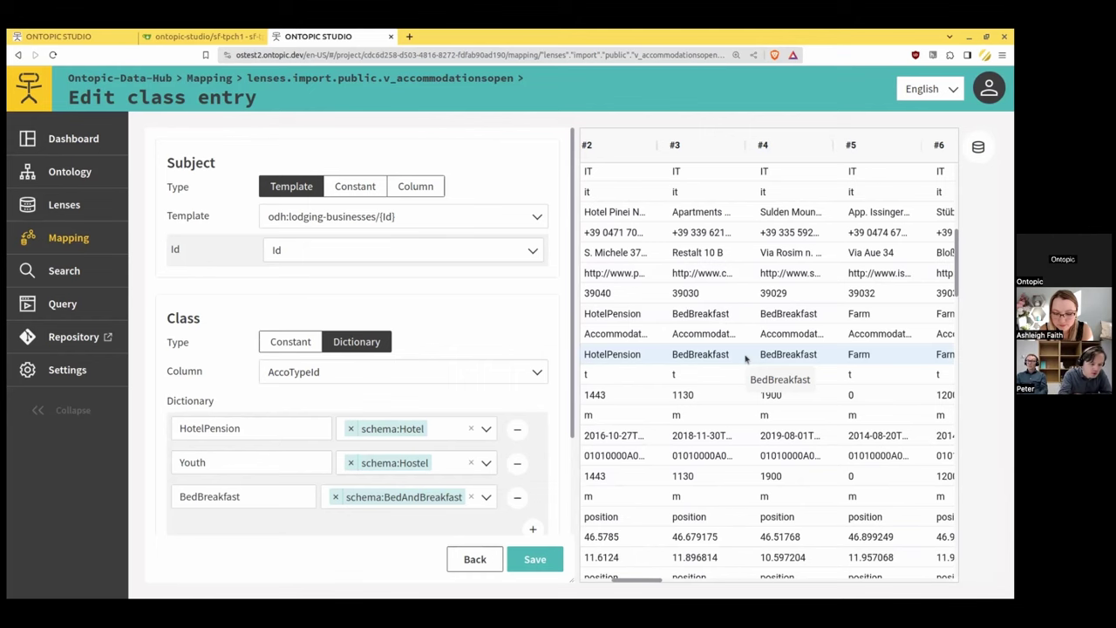
scroll(746, 357, "right", 6)
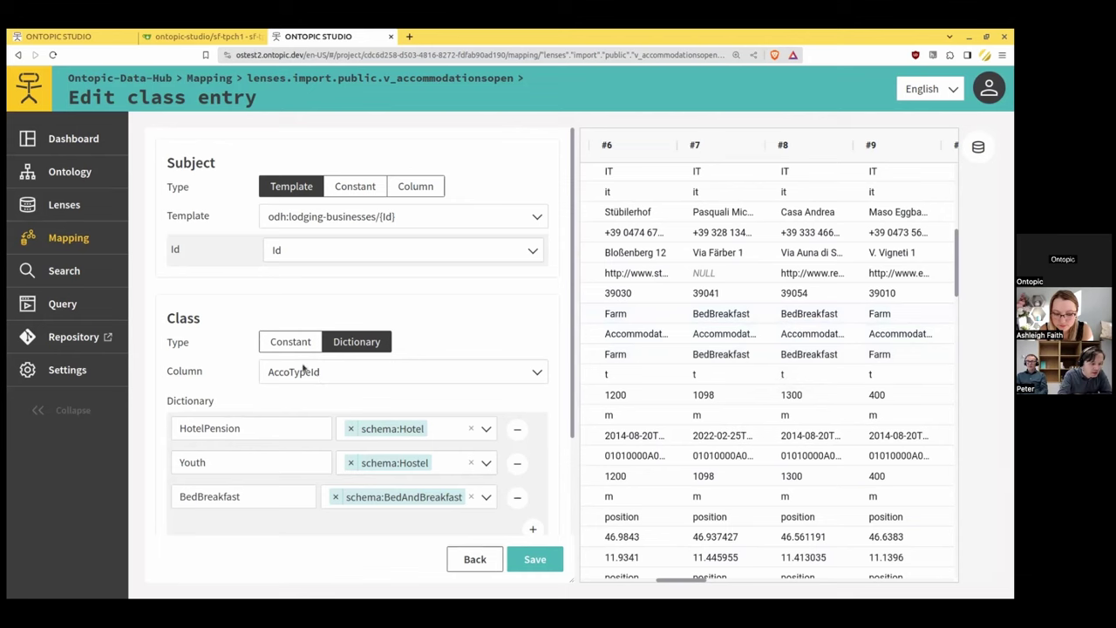
scroll(222, 367, "down", 2)
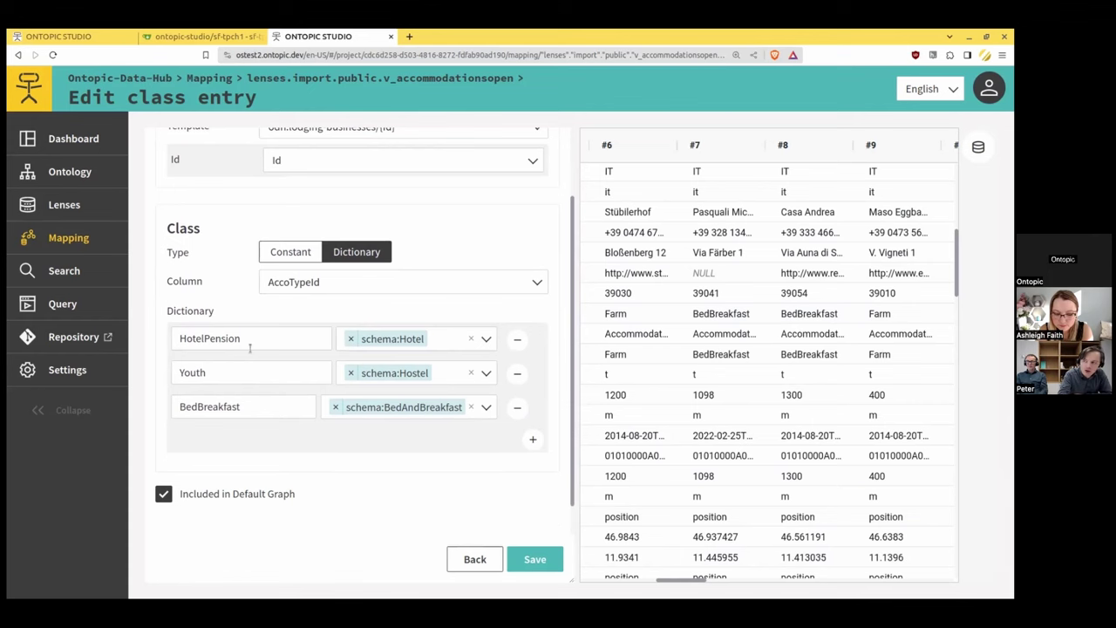
double_click(204, 338)
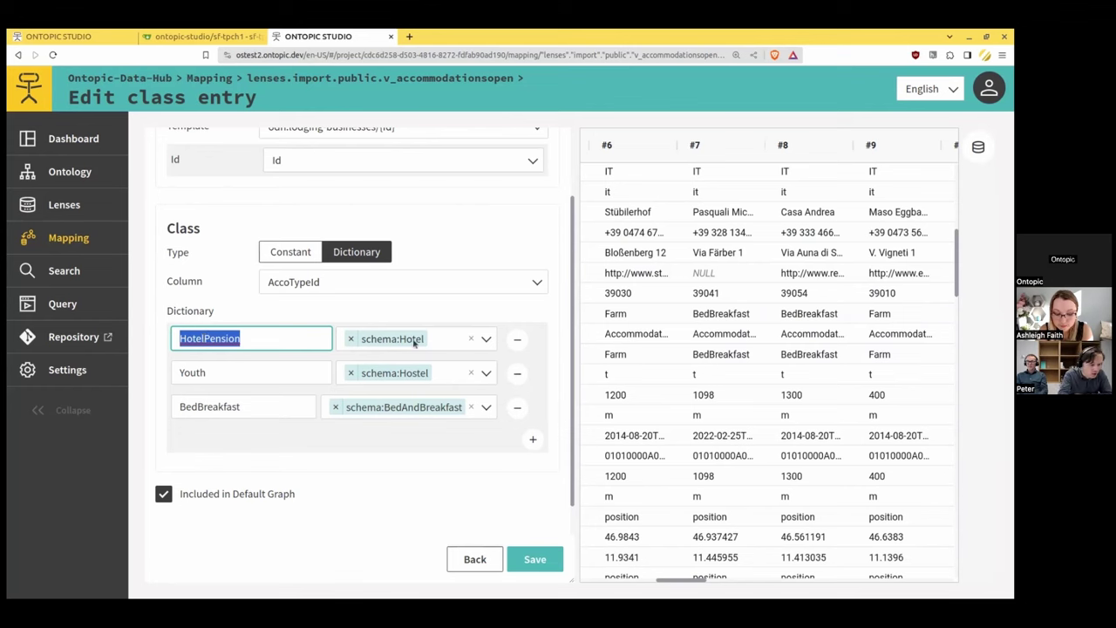
double_click(192, 373)
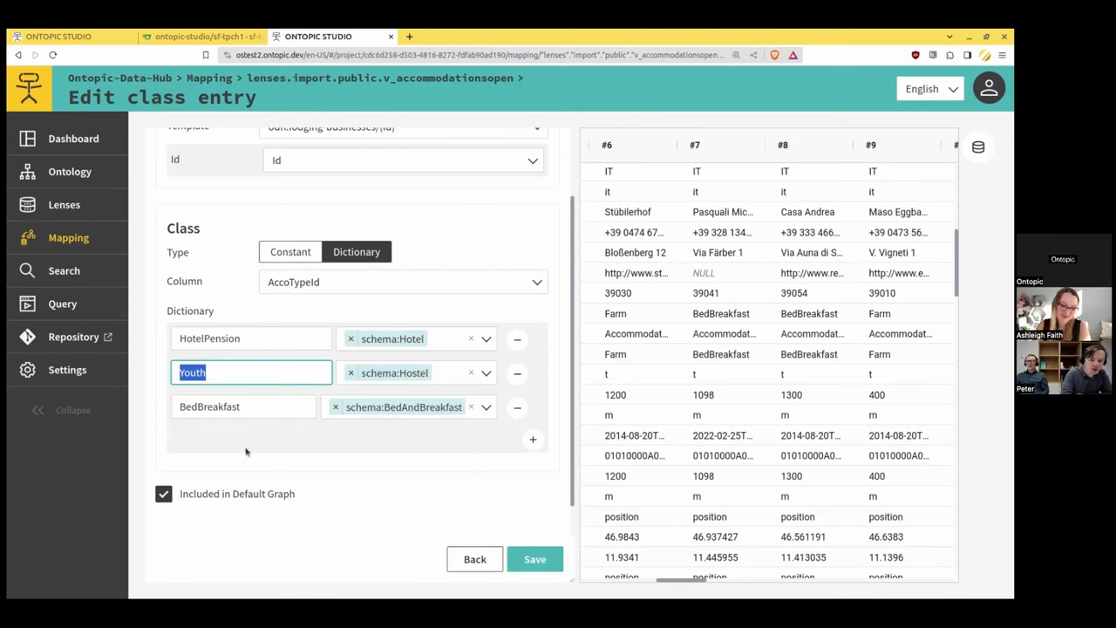
left_click(251, 398)
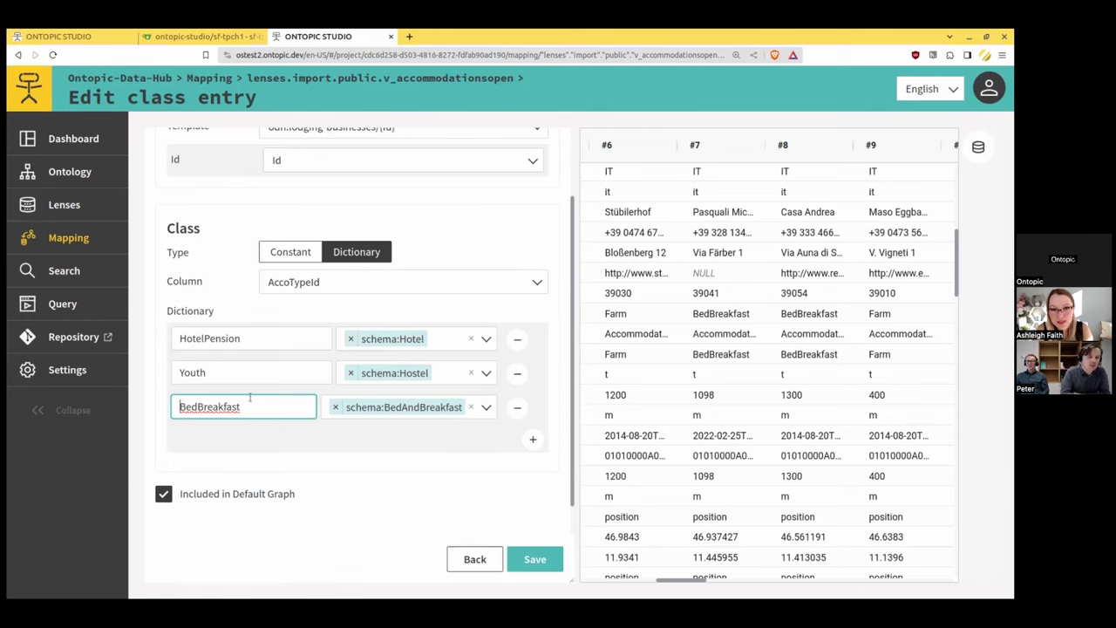
key("Home")
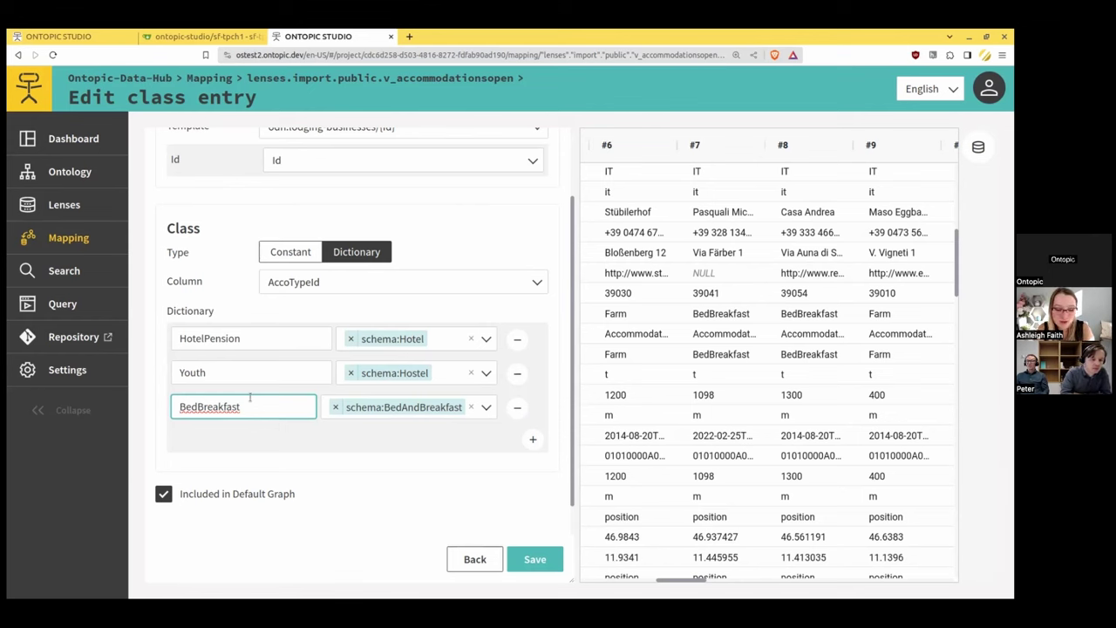